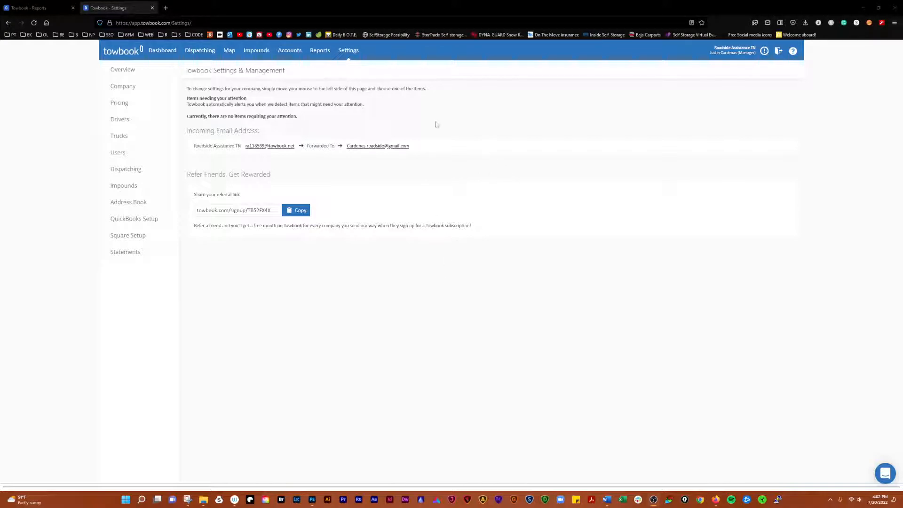
Open the Settings overview and examine the Refer Friends, Get Rewarded section with its referral terms.
left_click(346, 60)
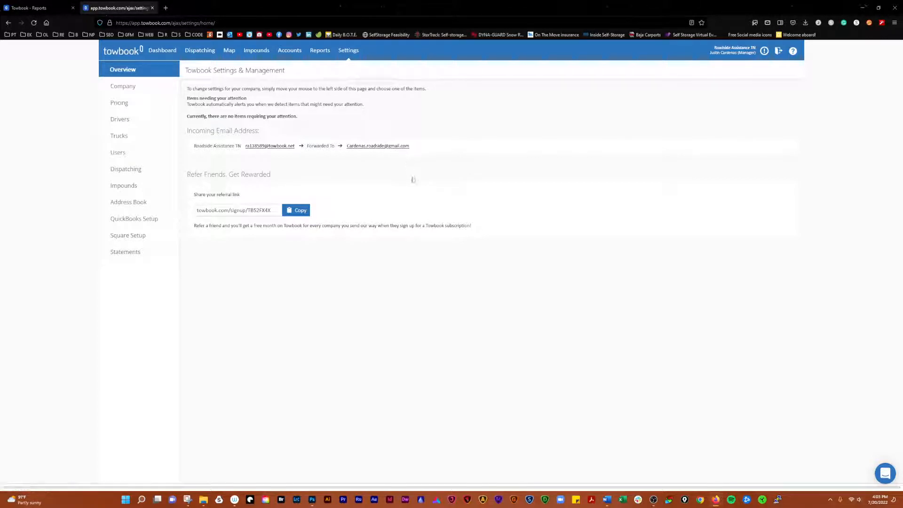
left_click_drag(273, 175, 190, 181)
left_click(189, 181)
left_click_drag(194, 227, 490, 246)
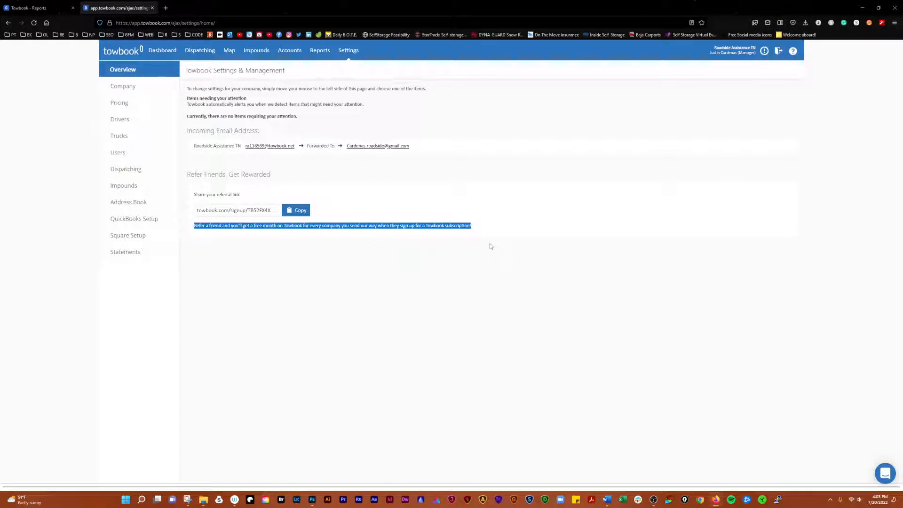
left_click(494, 224)
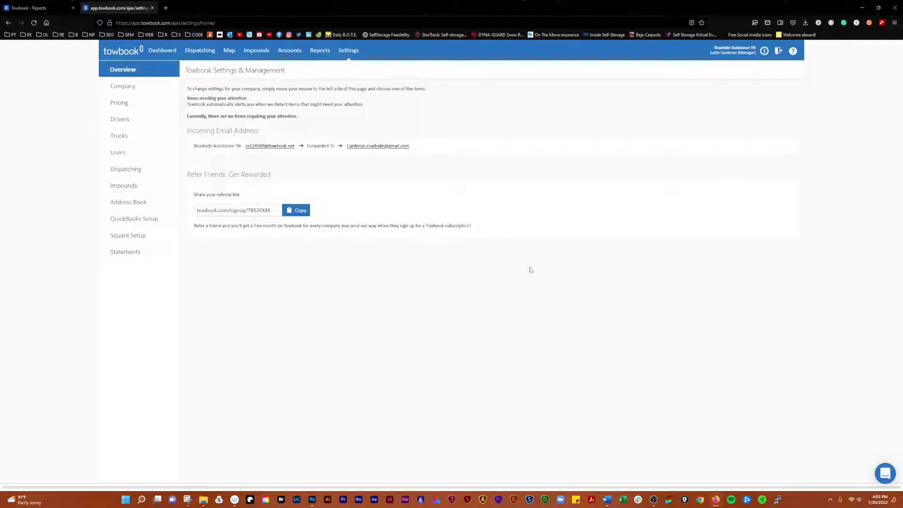
left_click_drag(471, 226, 198, 238)
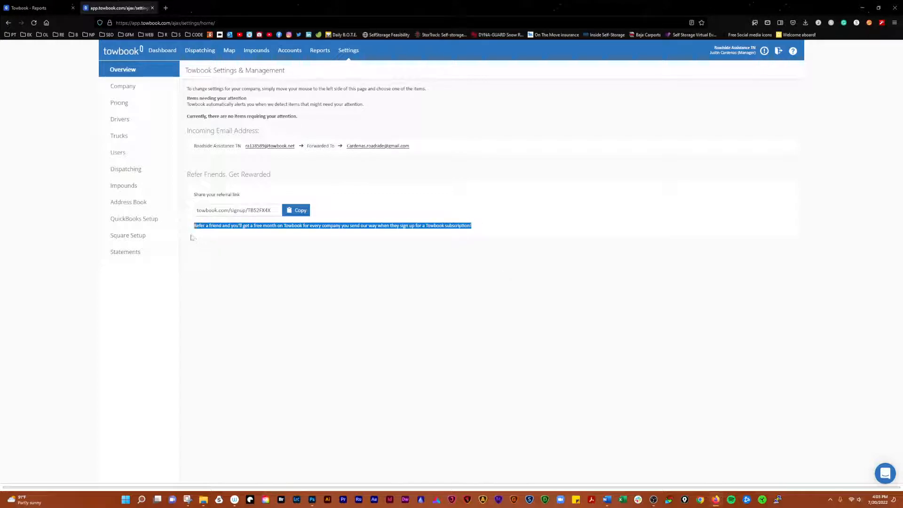
left_click(191, 232)
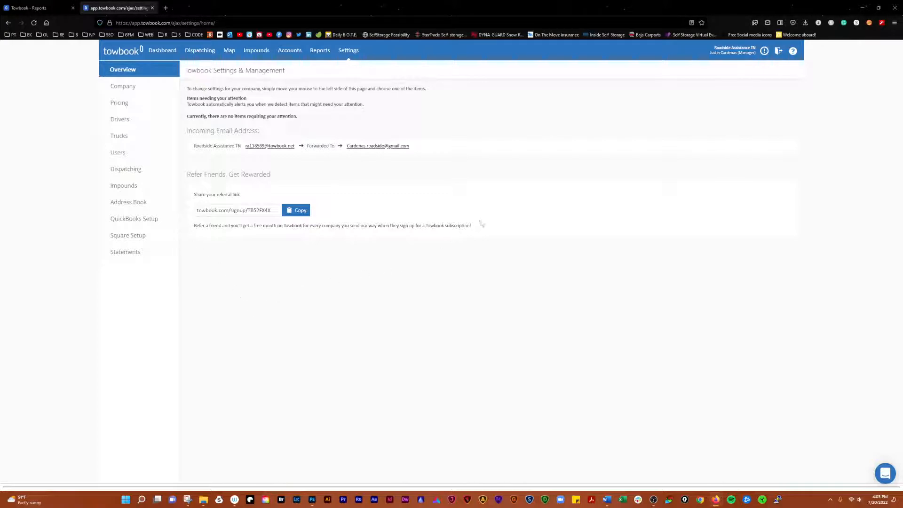
left_click_drag(471, 227, 188, 233)
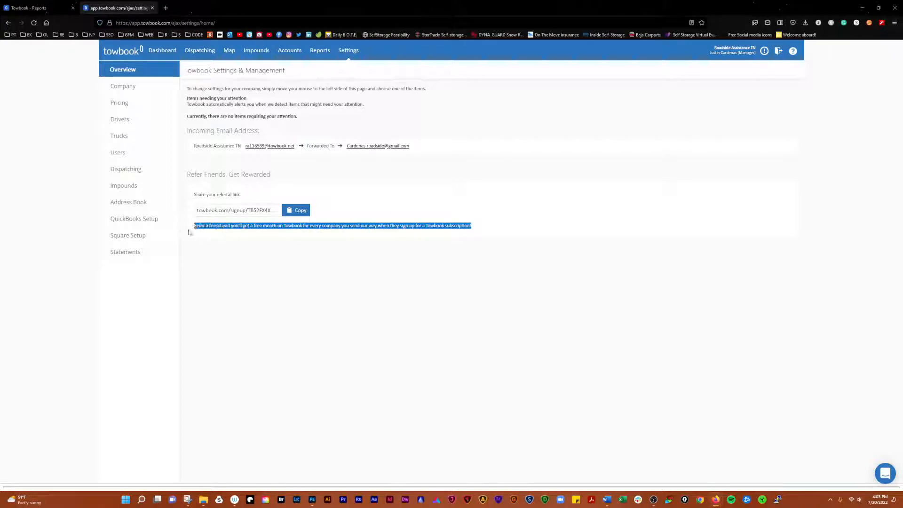
left_click(192, 229)
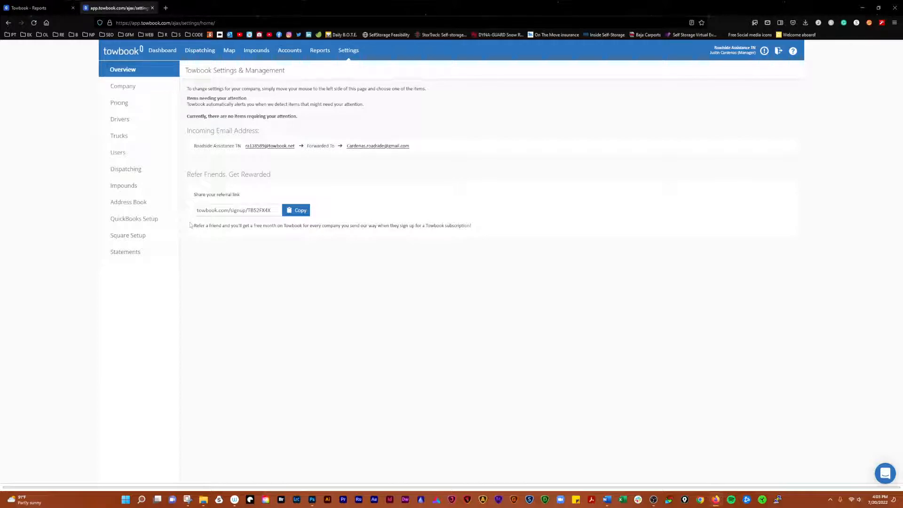
Search the web for "towwbook pricing" in a new browser tab and open Towbook's Pricing page from the results.
key("ctrl+t")
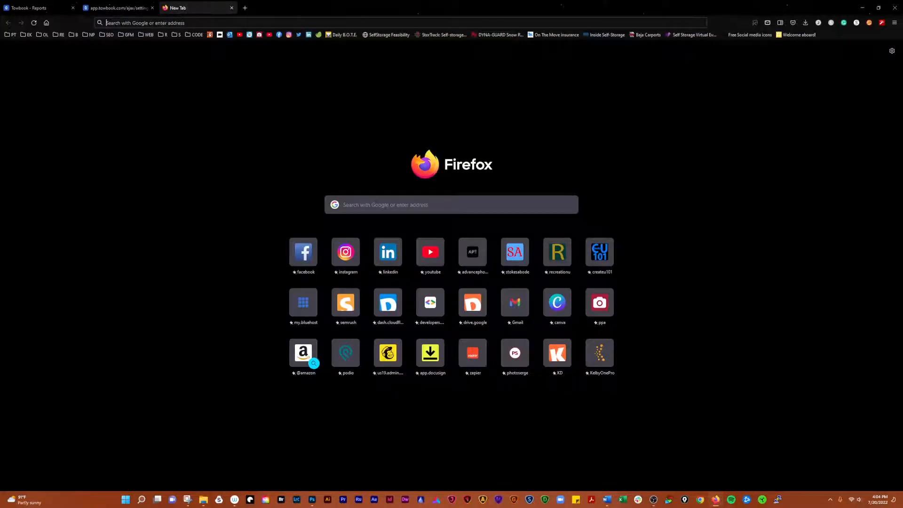
left_click(208, 21)
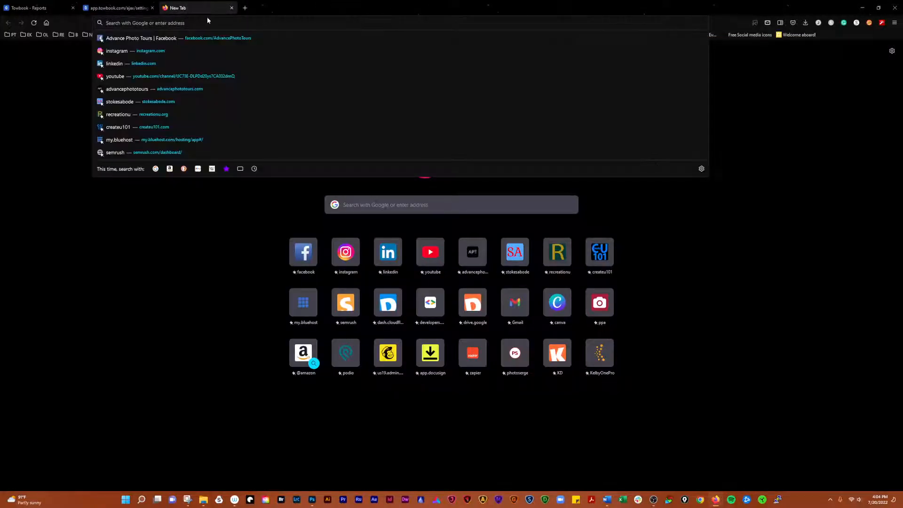
type("towwb")
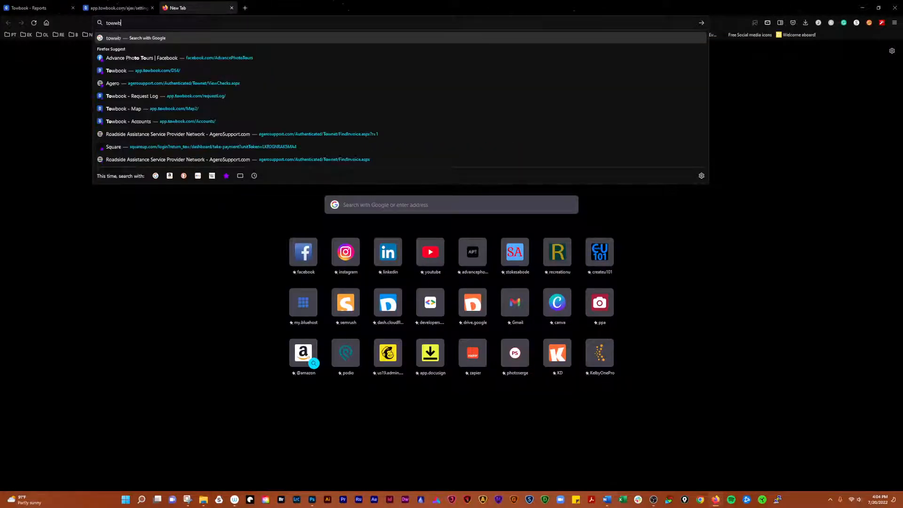
type("ook")
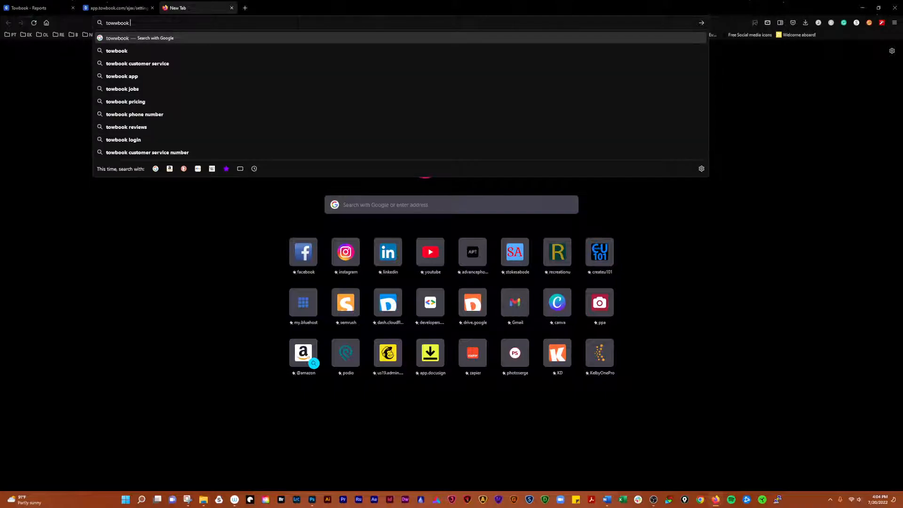
type(" pricing")
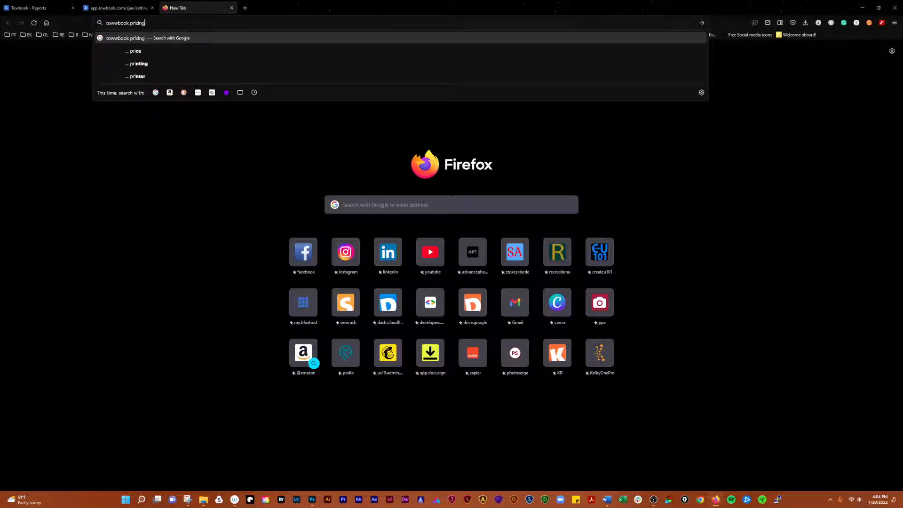
key("Return")
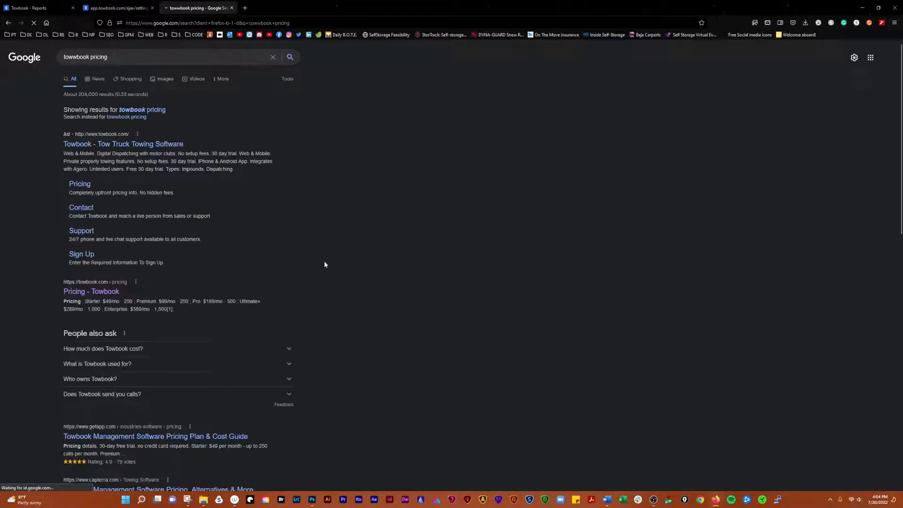
left_click(78, 184)
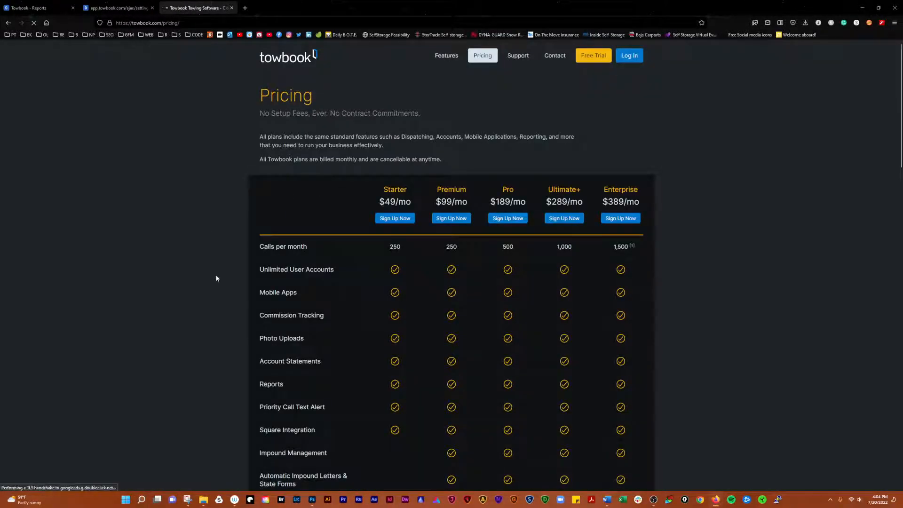
Examine the pricing table, comparing the features included in the Starter, Premium, Pro, Ultimate+ and Enterprise plans.
scroll(343, 165, "down", 5)
scroll(343, 176, "down", 1)
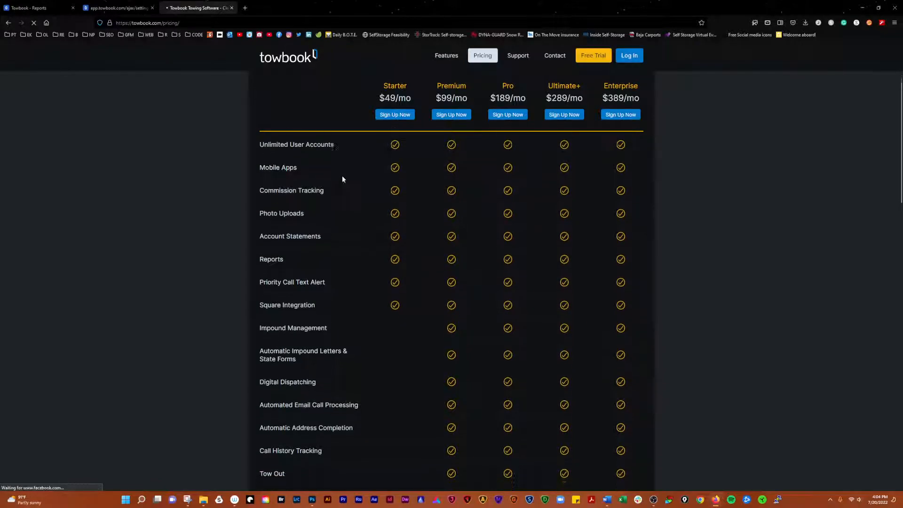
scroll(349, 174, "up", 1)
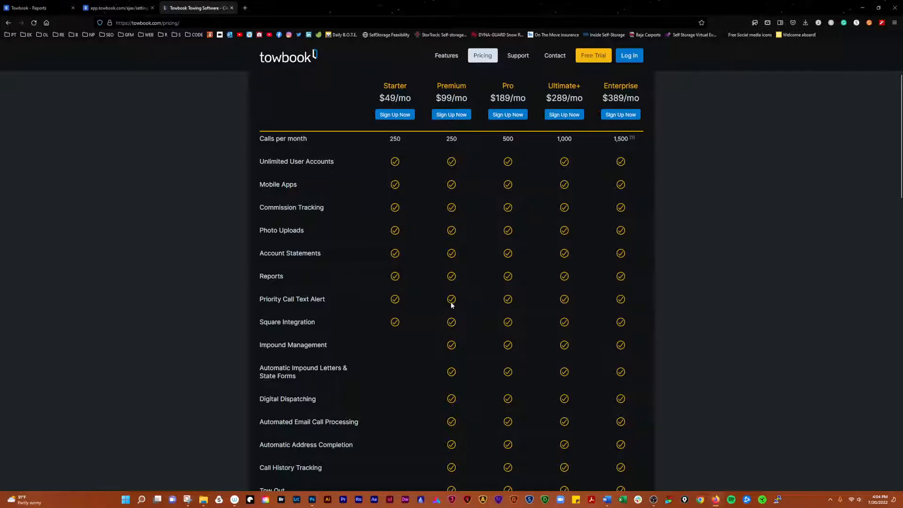
scroll(451, 301, "down", 1)
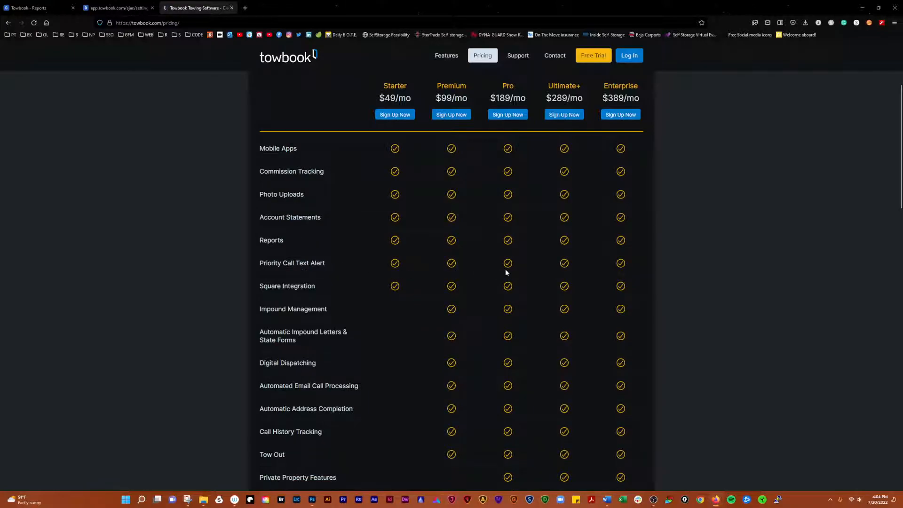
scroll(512, 225, "down", 2)
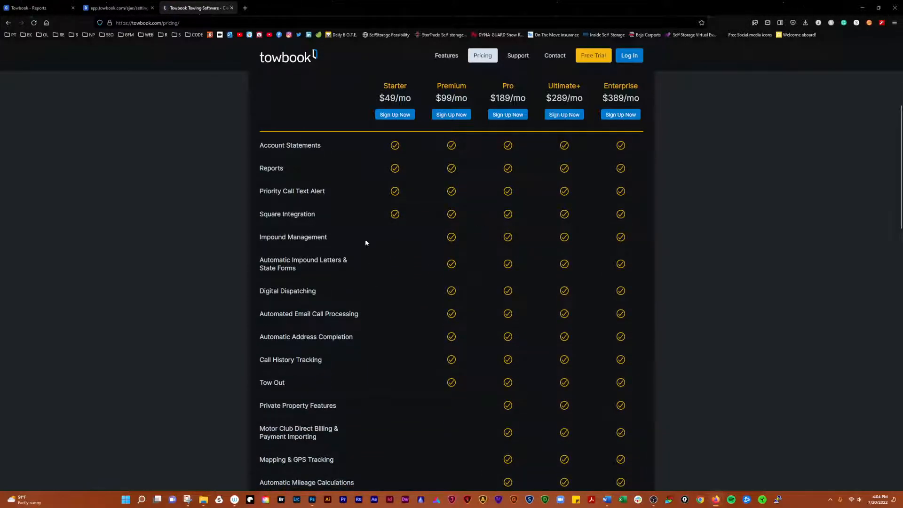
scroll(379, 263, "down", 14)
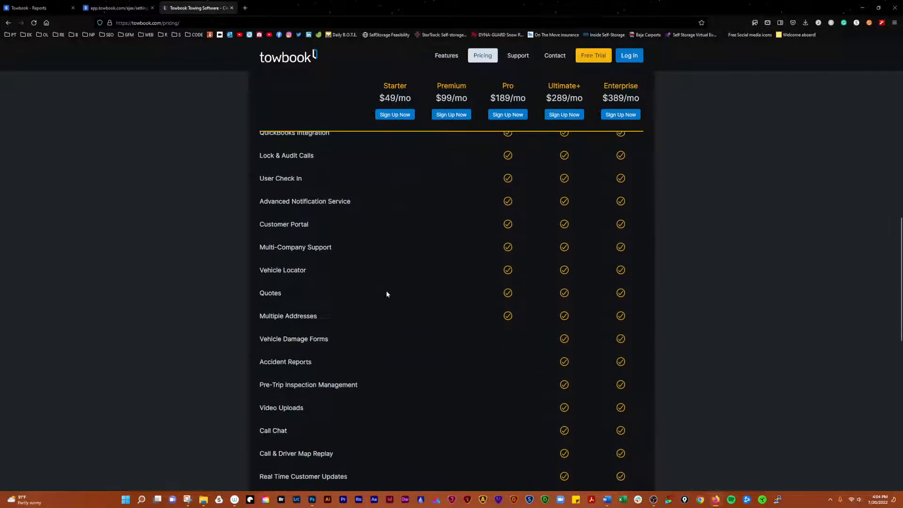
scroll(383, 285, "down", 3)
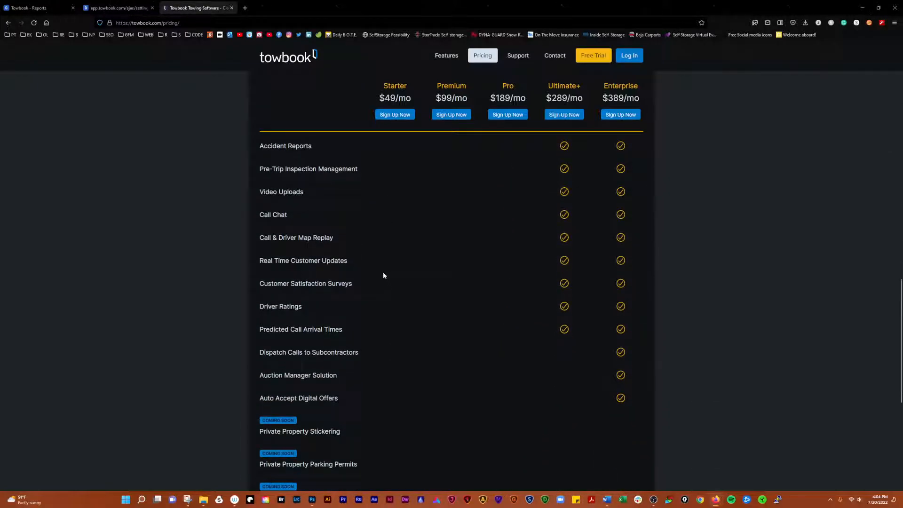
scroll(390, 274, "down", 3)
scroll(470, 277, "up", 3)
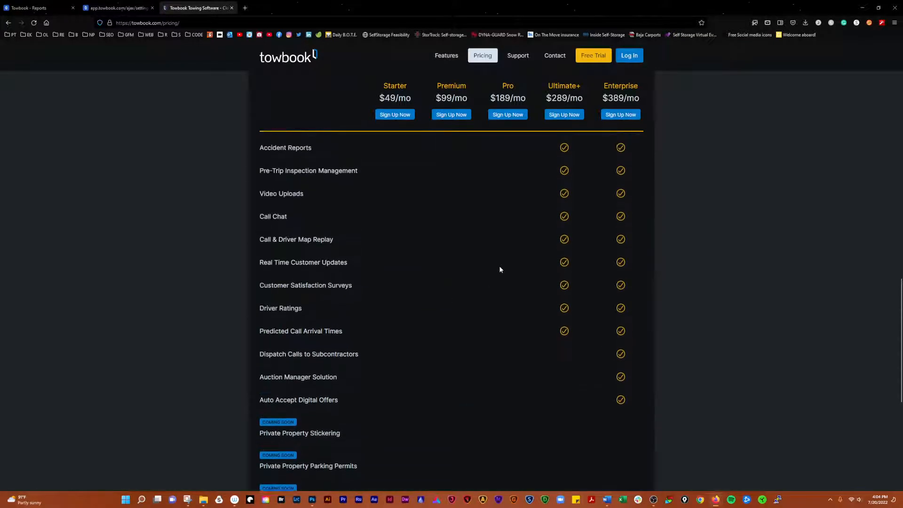
scroll(500, 269, "up", 20)
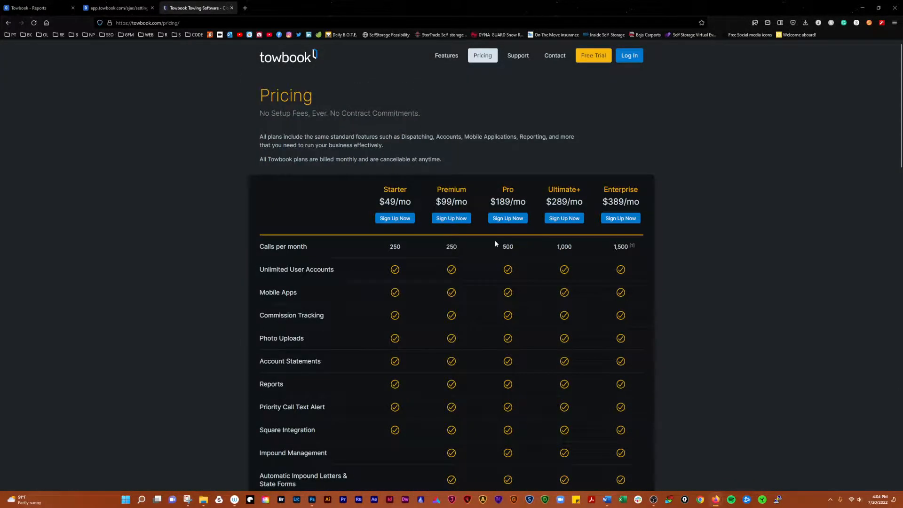
scroll(520, 287, "down", 5)
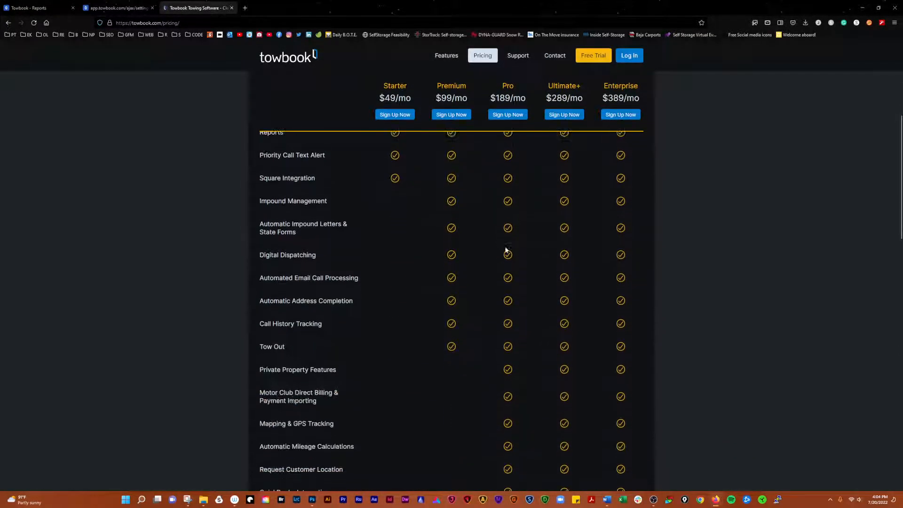
scroll(562, 357, "down", 7)
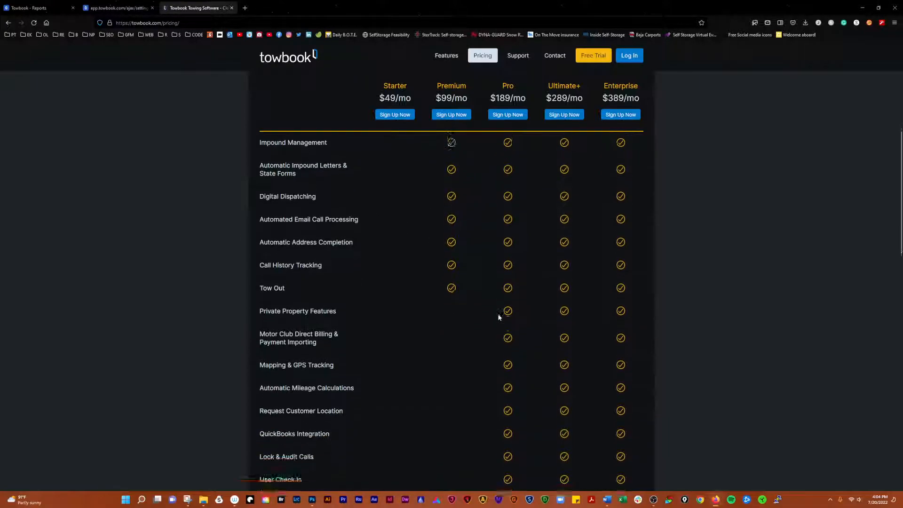
scroll(504, 321, "down", 2)
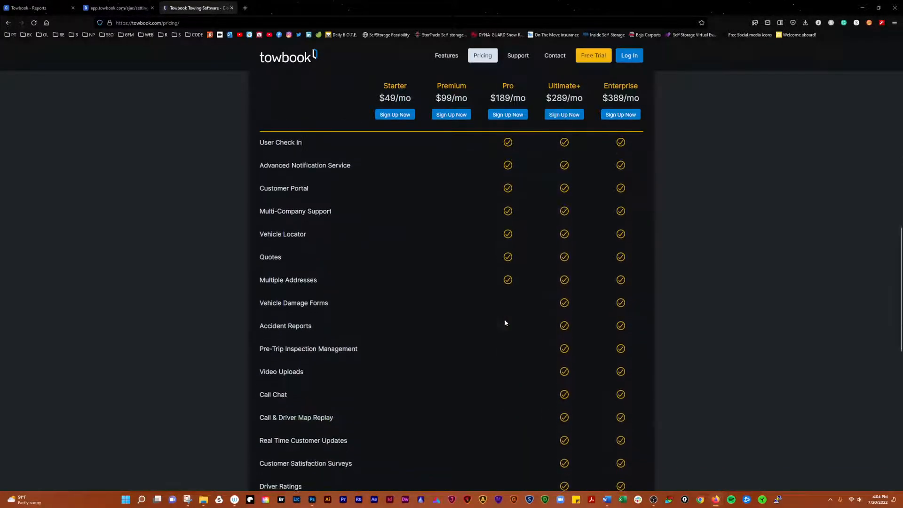
scroll(511, 305, "up", 6)
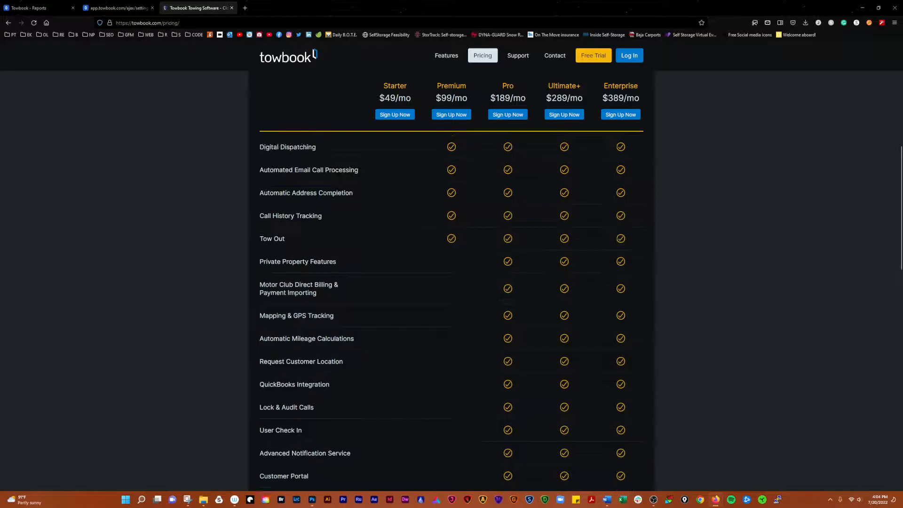
Close the Towbook Reports browser tab and return to the Towbook settings overview.
left_click(174, 23)
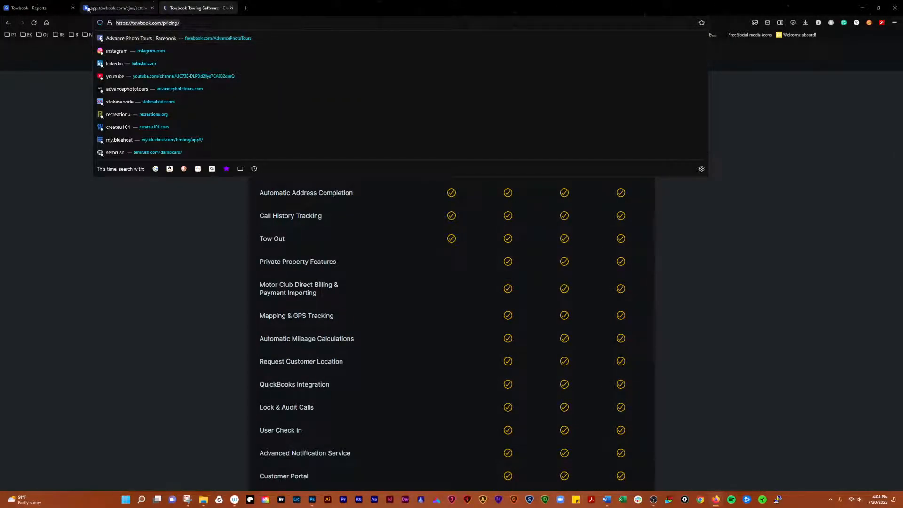
left_click(36, 8)
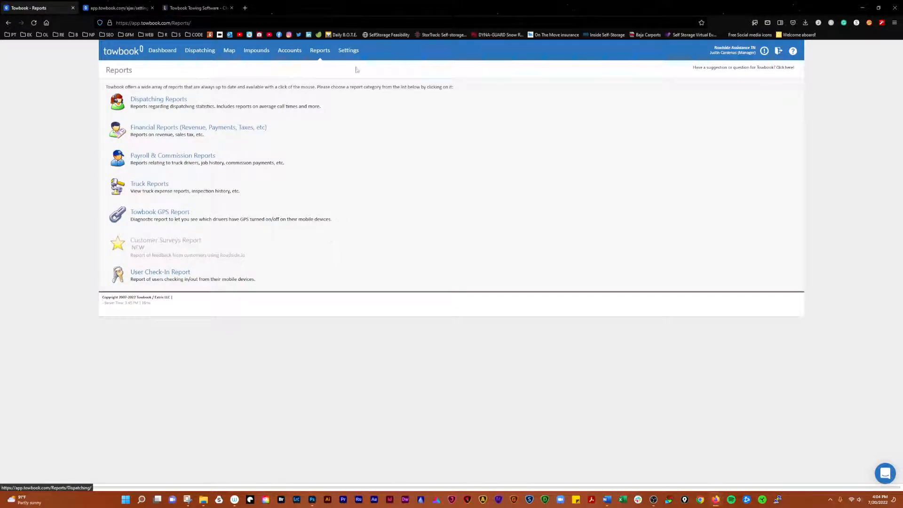
left_click(73, 8)
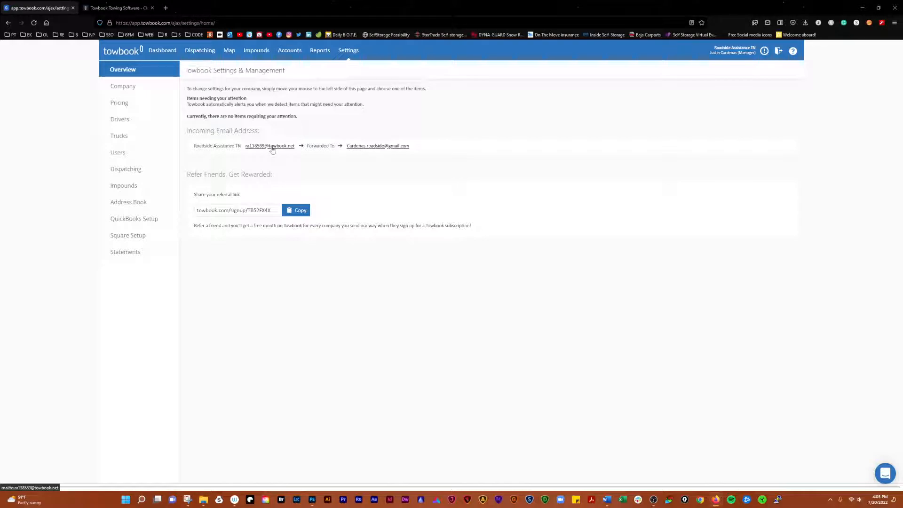
Open the Towbook support page and check the account username listed there.
left_click(793, 53)
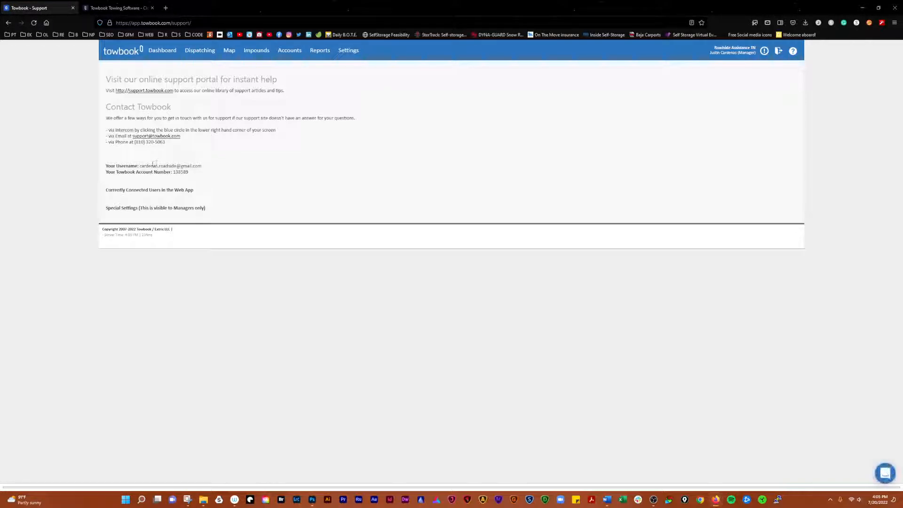
left_click_drag(137, 166, 202, 167)
left_click(195, 178)
Review the Company Profile in the settings and the available GPS providers under GPS Integration.
left_click(348, 54)
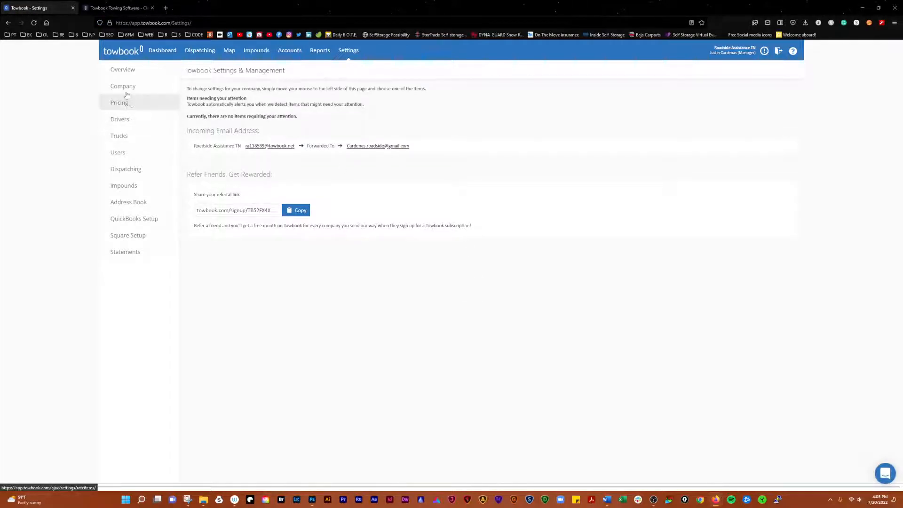
left_click(121, 86)
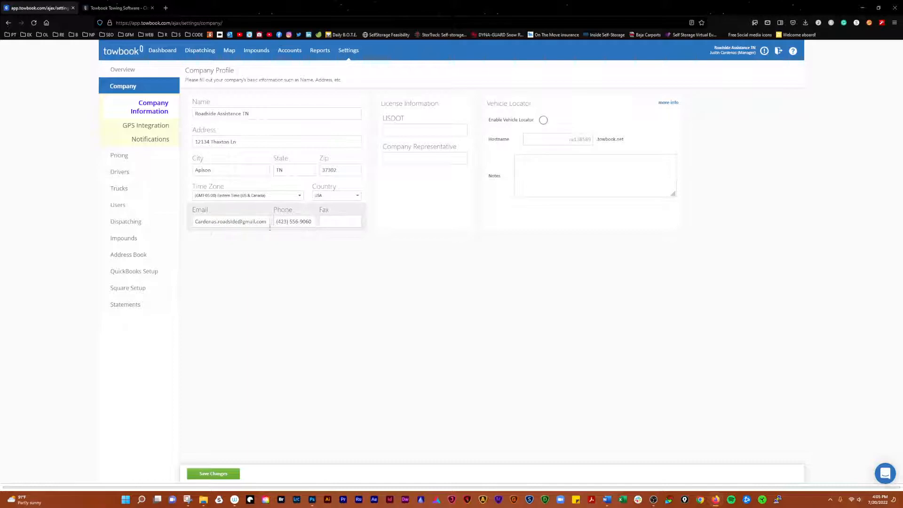
left_click(151, 128)
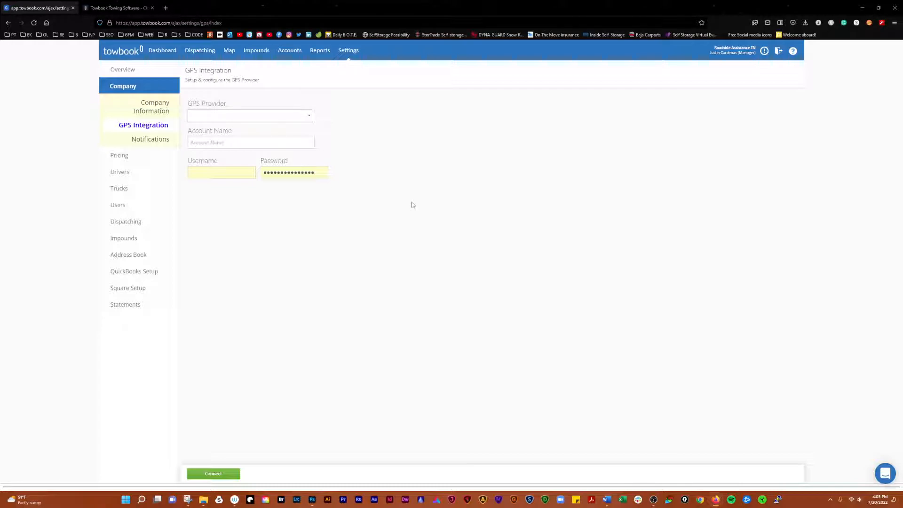
left_click(306, 118)
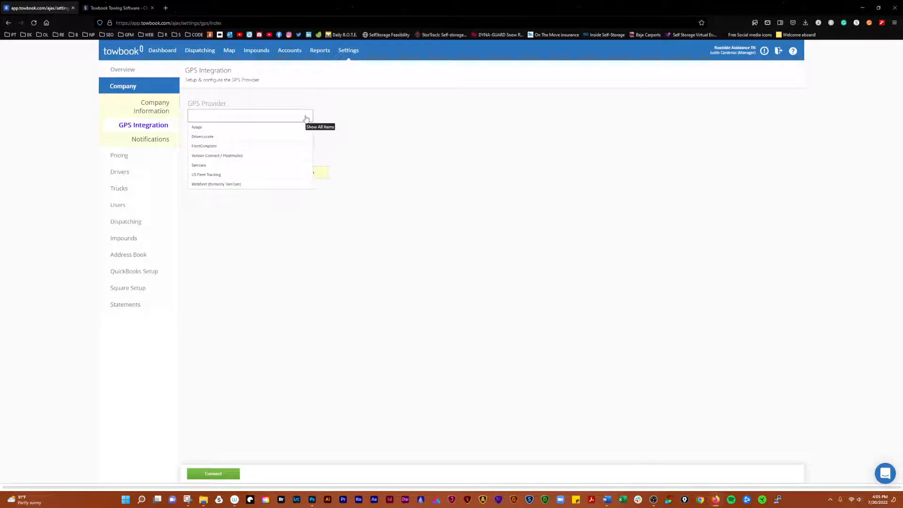
left_click(306, 118)
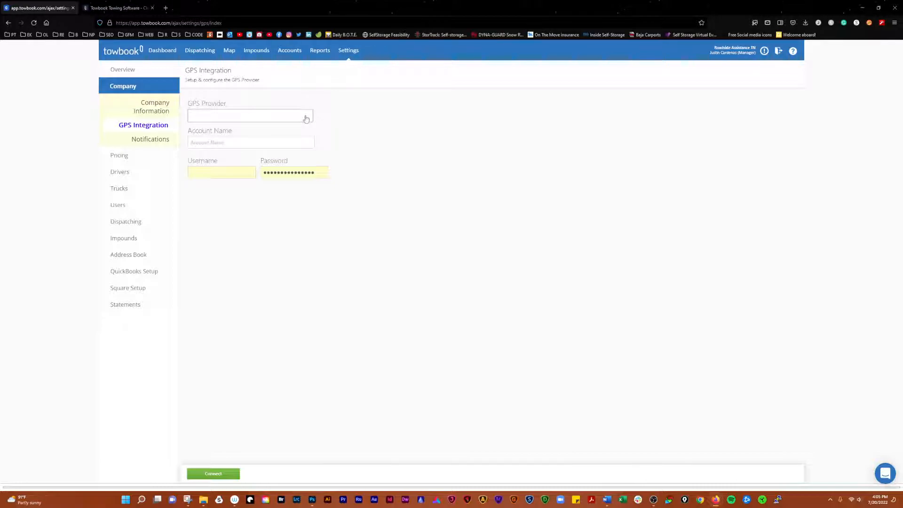
Review the company notification settings and the individual manager settings under "When driver accepts a call" and "When a call is sent by email".
left_click(165, 138)
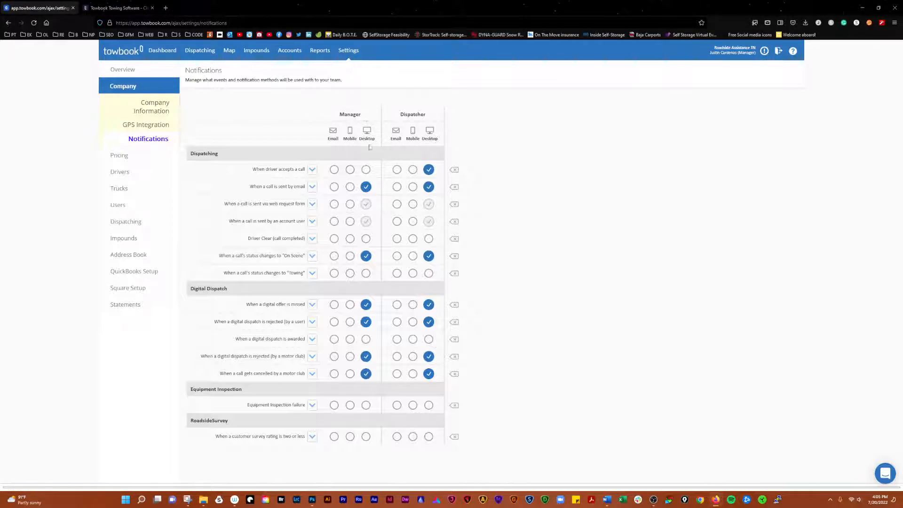
left_click(311, 170)
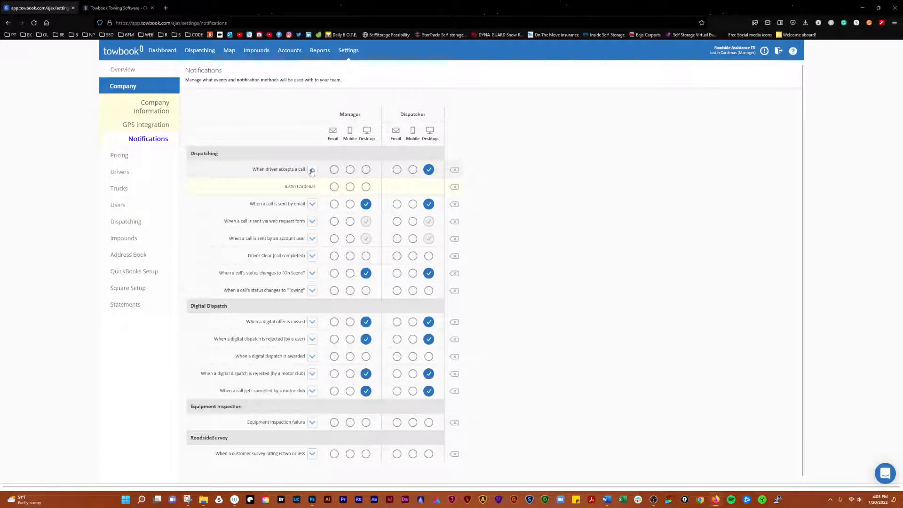
left_click(311, 170)
left_click(311, 188)
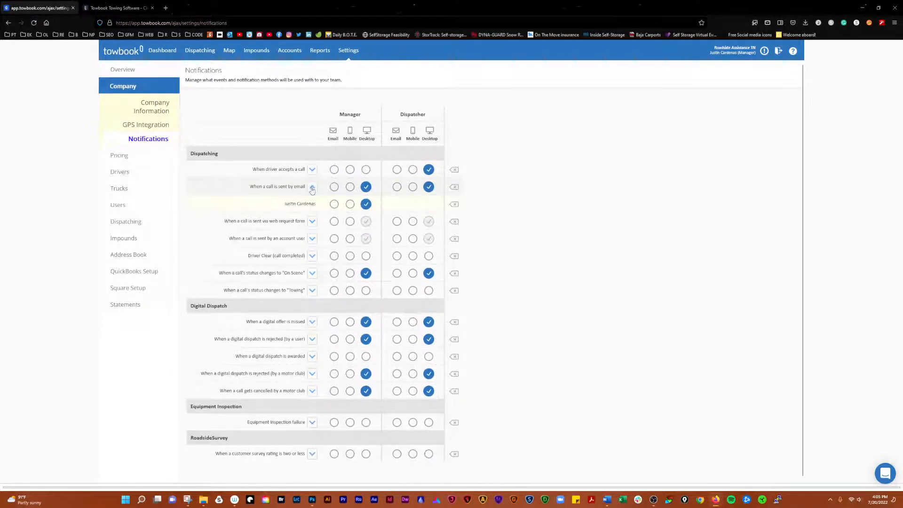
left_click(312, 188)
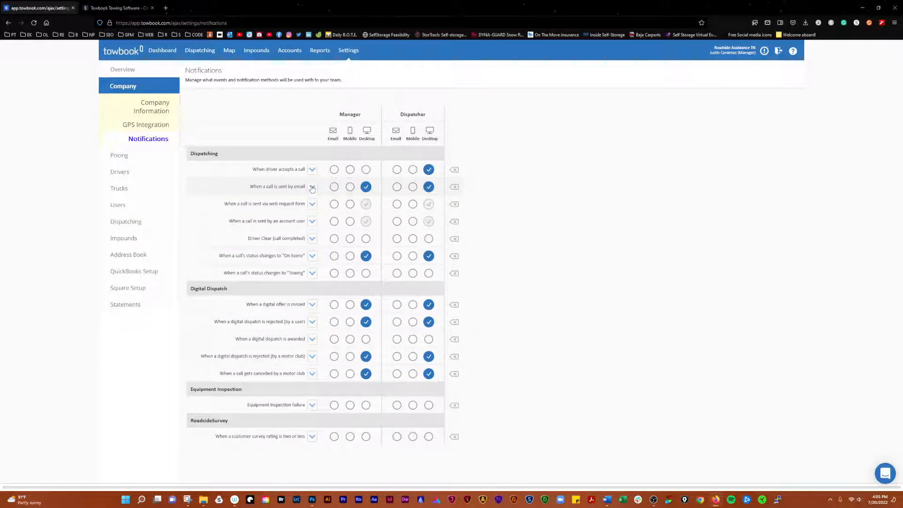
Enable manager mobile notifications for driver accepting a call, Driver Clear (call completed), and a call's status changing to "On Scene".
left_click(366, 187)
left_click(350, 170)
left_click(350, 240)
left_click(349, 257)
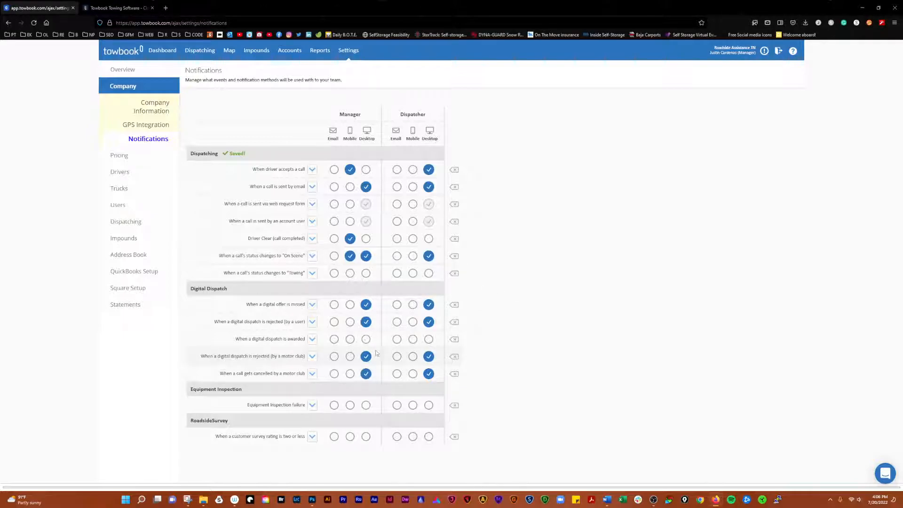
Enable manager mobile notifications for all Digital Dispatch events: missed offers, rejections by user or motor club, awarded dispatches and motor club cancellations.
left_click(349, 306)
left_click(350, 323)
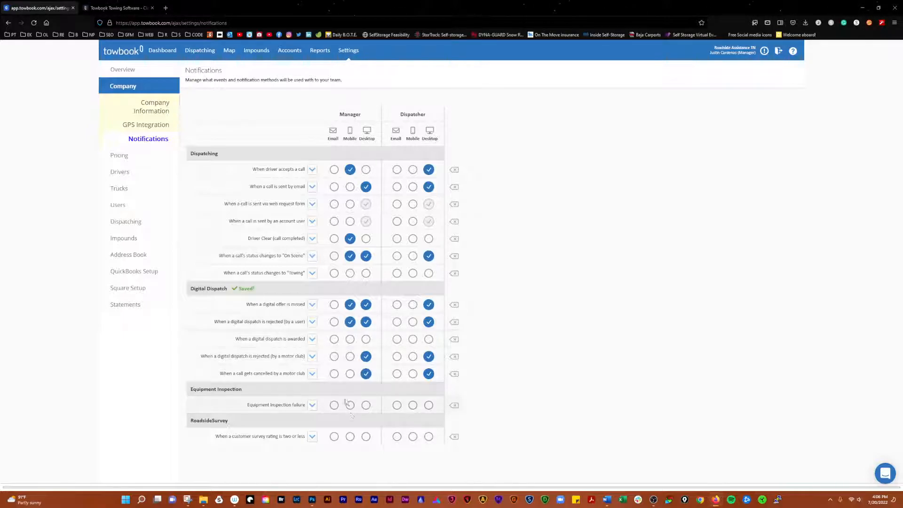
left_click(350, 340)
left_click(350, 358)
left_click(350, 373)
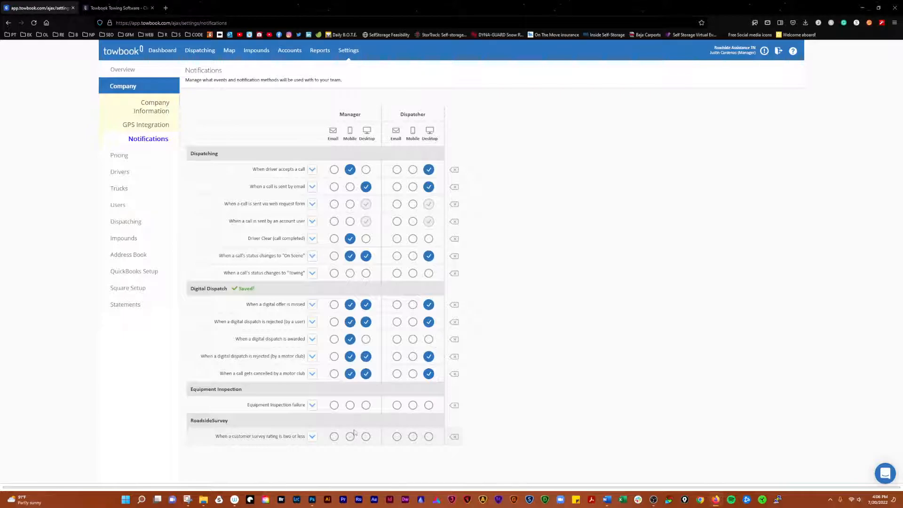
left_click(429, 187)
Review the service and storage rates, and check an individual driver's commission rates under the Pricing settings.
left_click(141, 160)
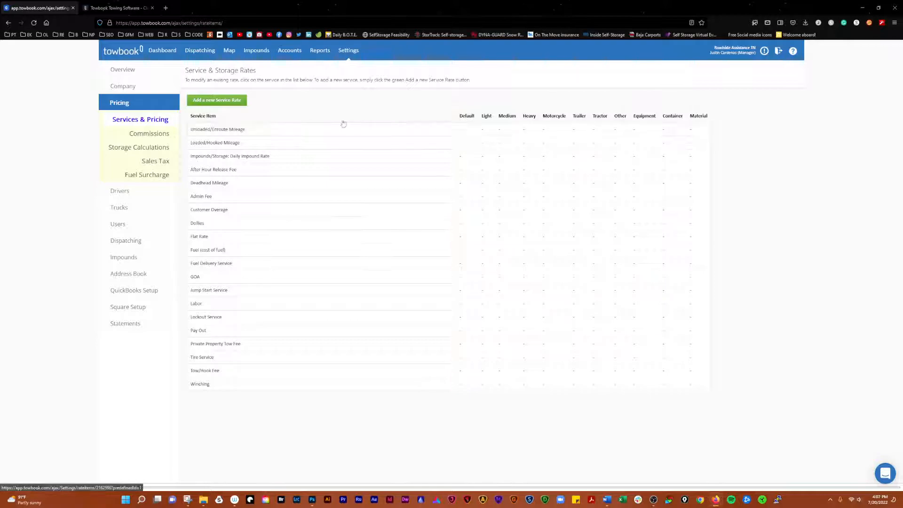
left_click(164, 133)
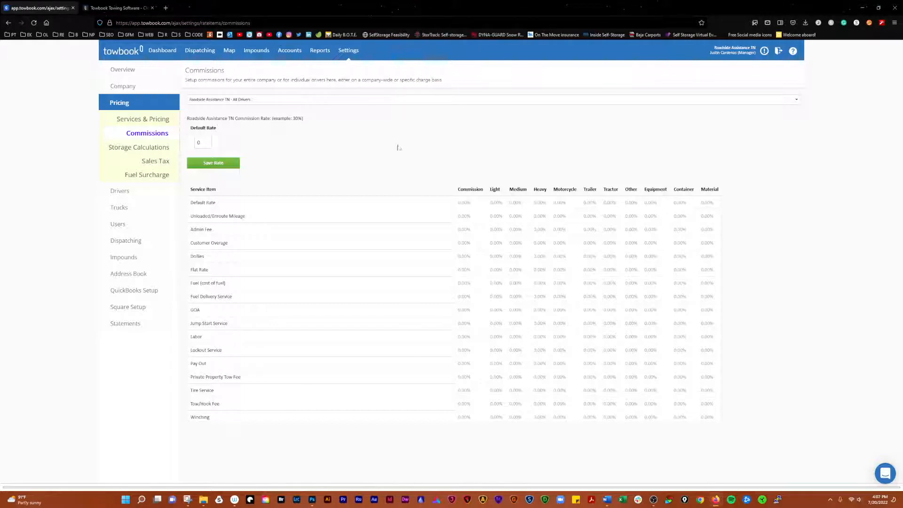
left_click(406, 102)
left_click(375, 128)
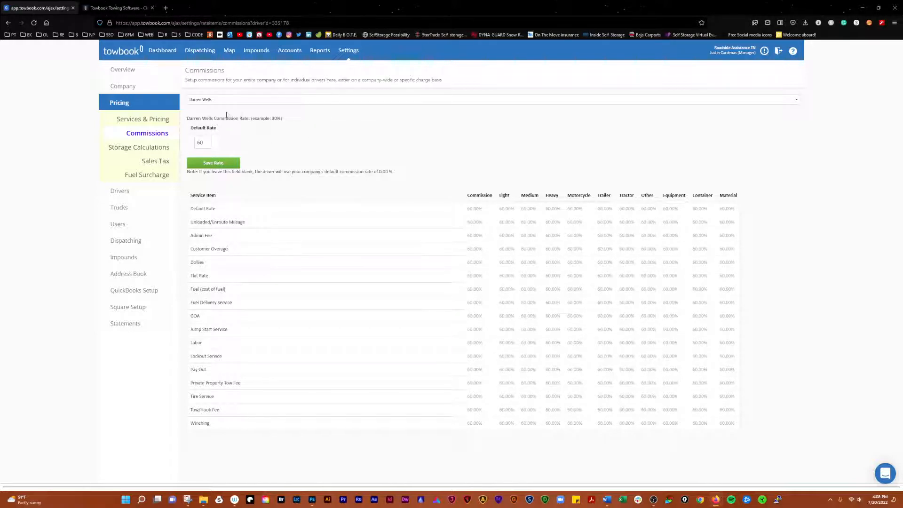
Review the storage calculation preferences, including the timing options for charging the first day of storage.
left_click(165, 150)
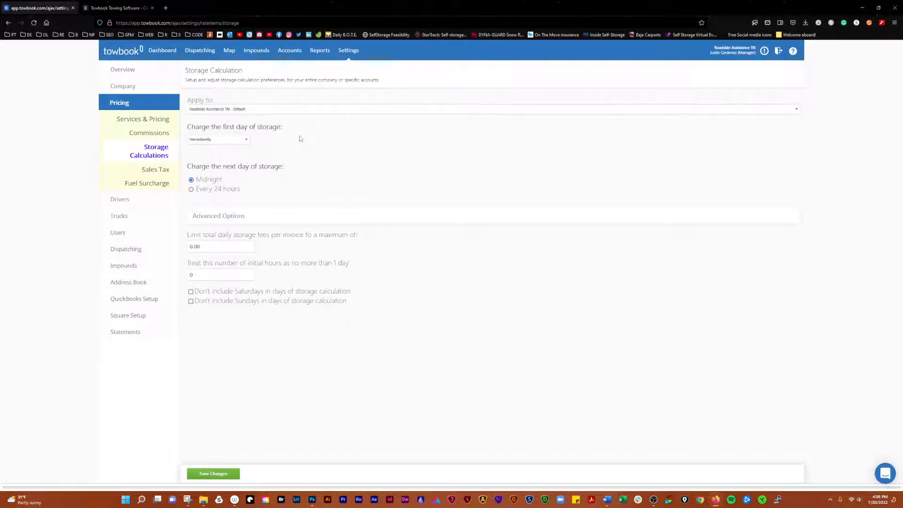
left_click(228, 142)
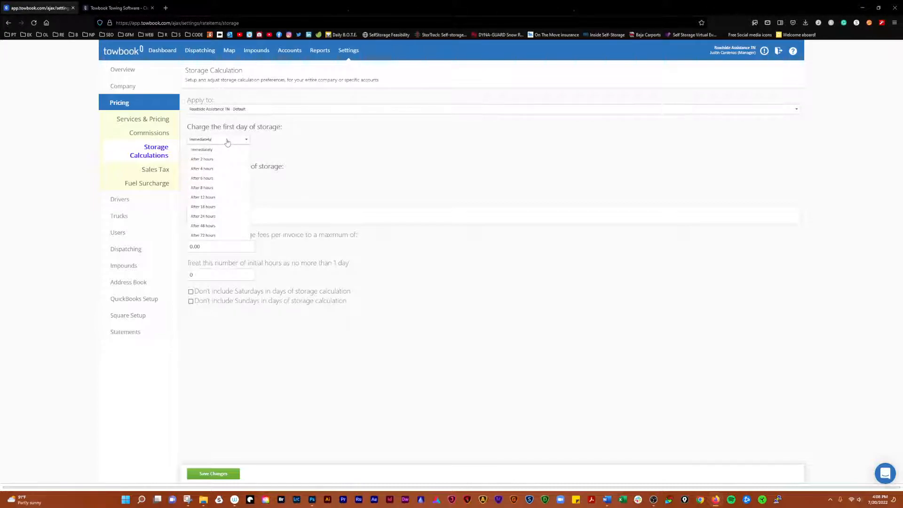
left_click(305, 143)
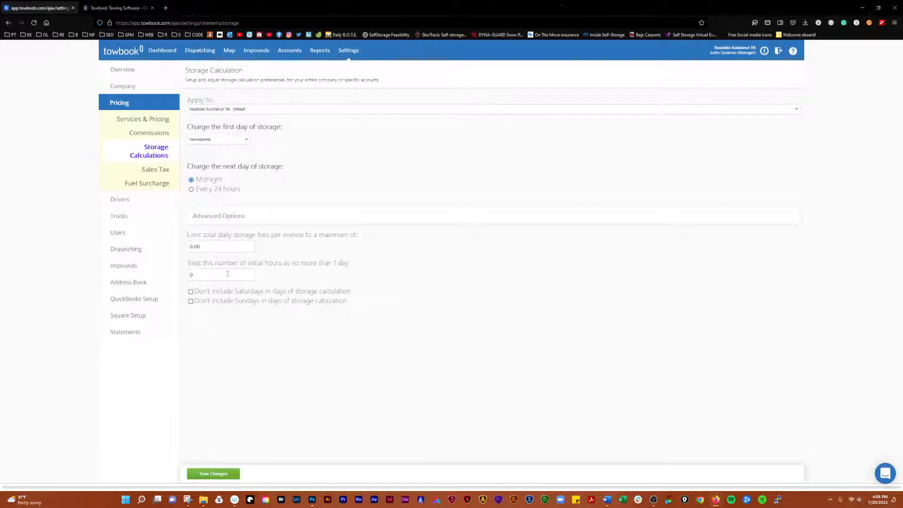
mouse_move(227, 274)
Compare the single and multiple sales tax rate options, and review the fuel surcharge settings.
left_click(155, 169)
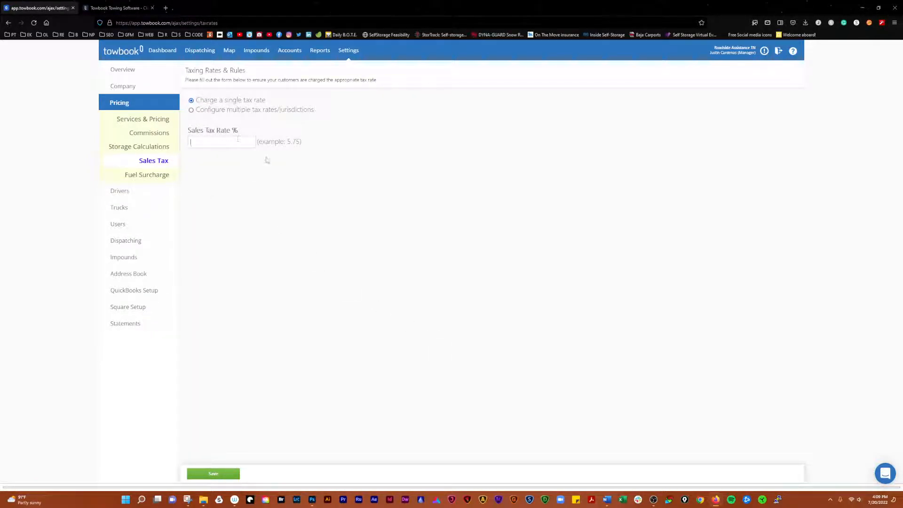
left_click(278, 110)
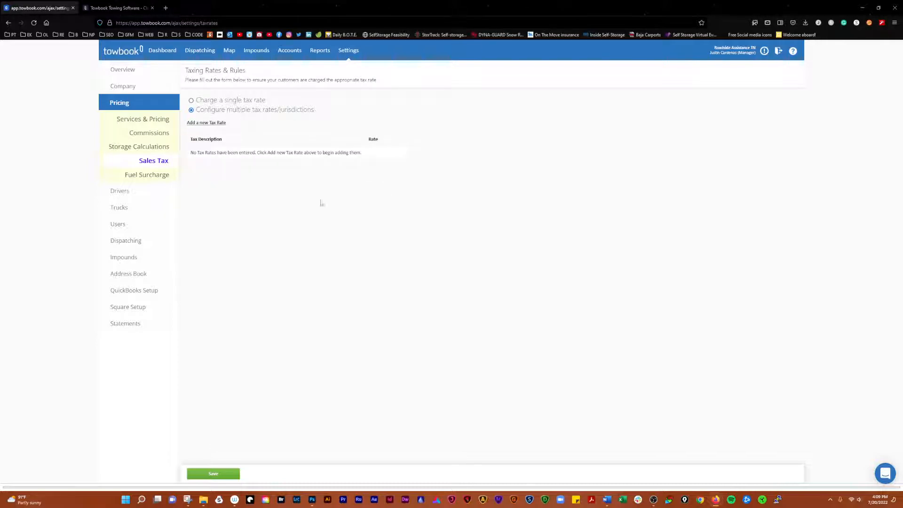
left_click(217, 100)
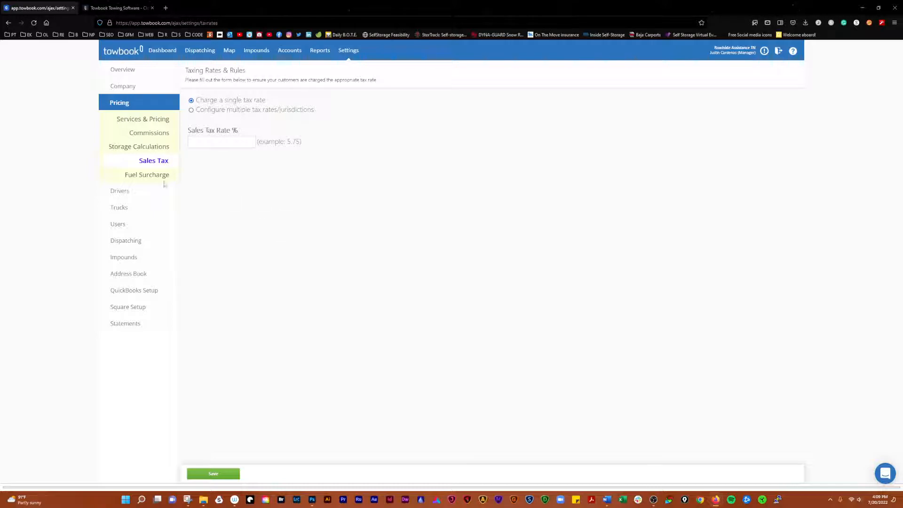
left_click(146, 177)
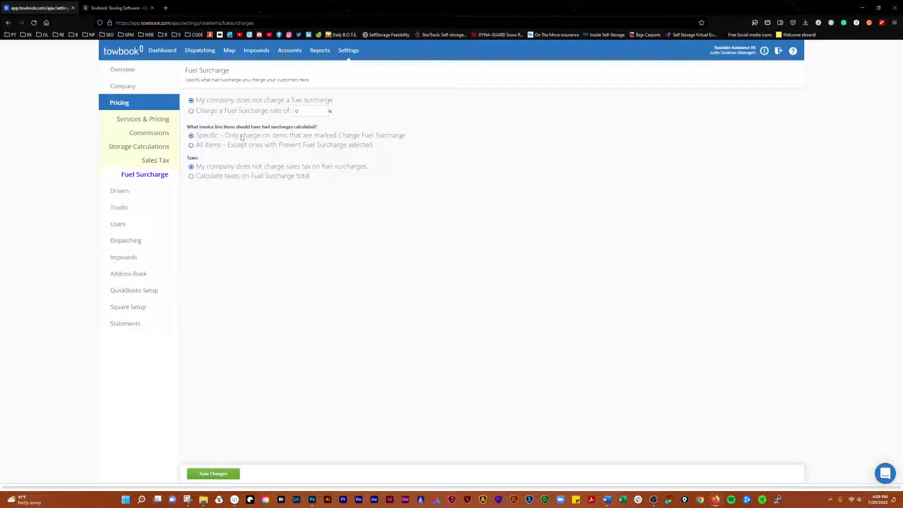
left_click(198, 147)
Open the second driver's record in the driver list and review its main info, extra details, files and notes.
left_click(146, 191)
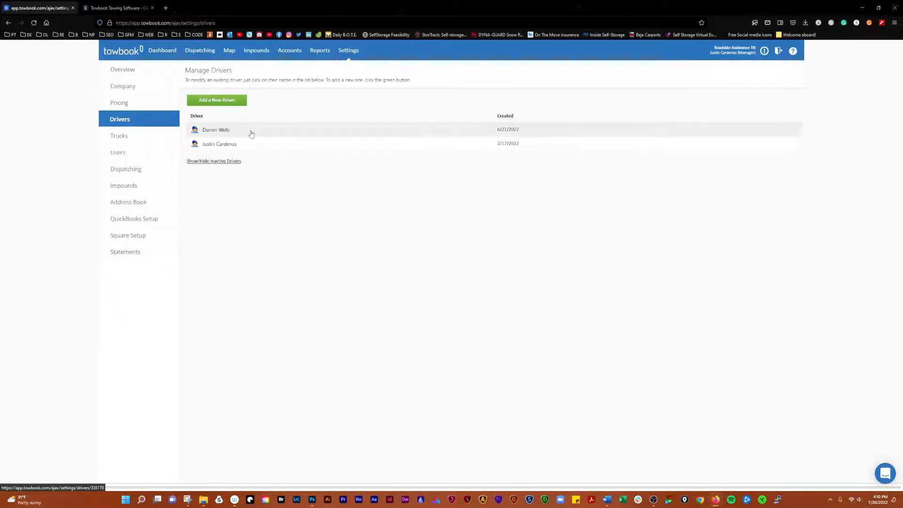
left_click(266, 145)
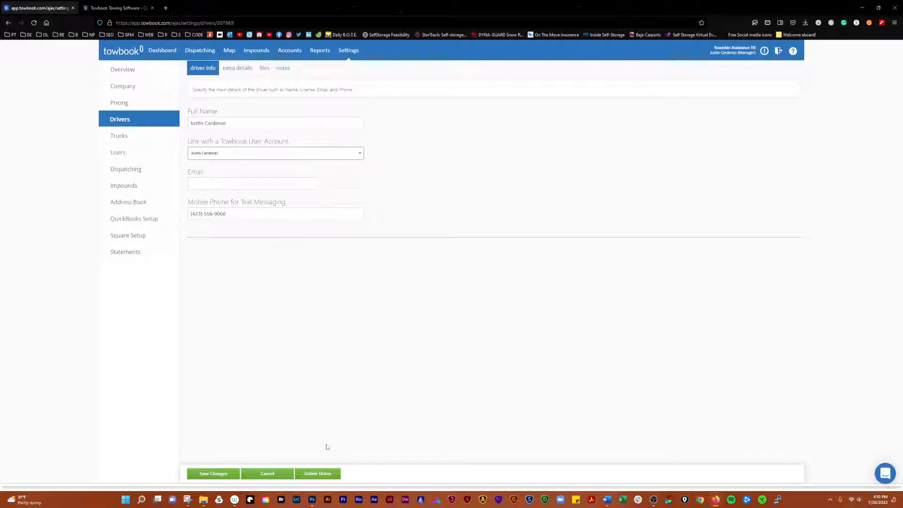
left_click(237, 69)
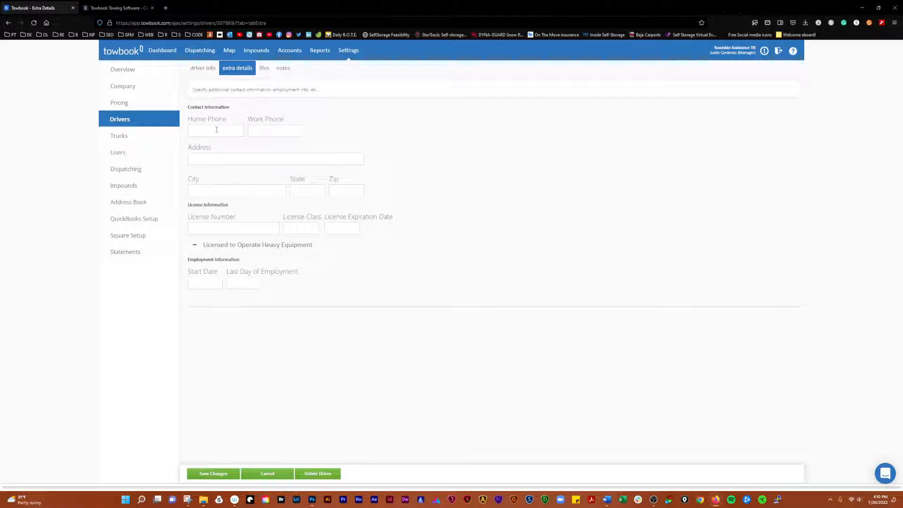
left_click(263, 73)
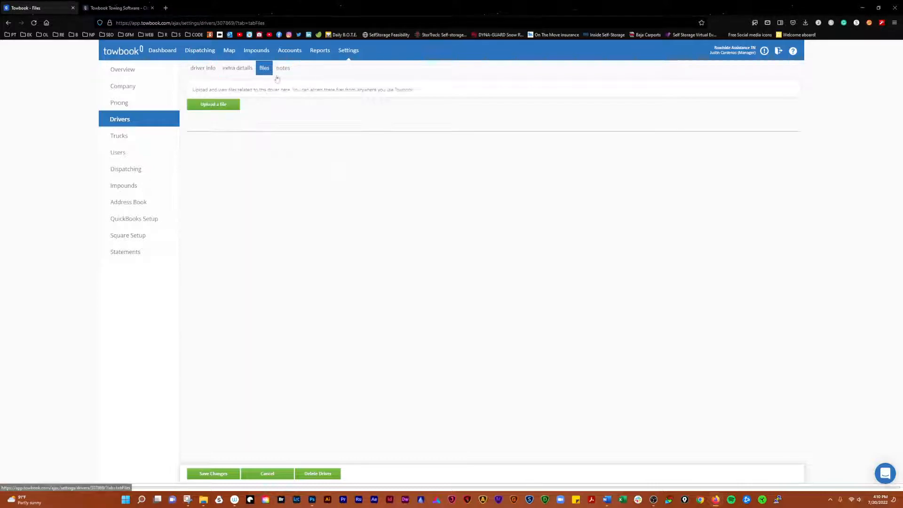
left_click(284, 70)
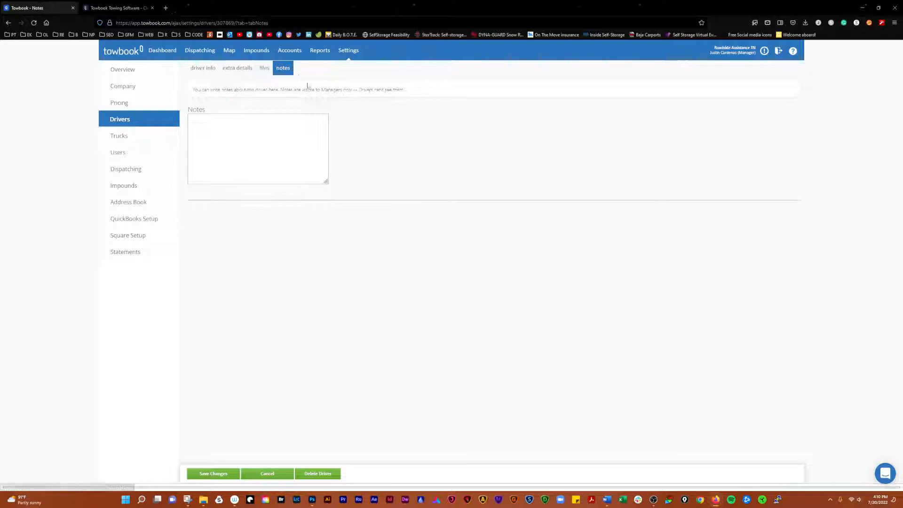
left_click(202, 68)
Return to the driver list, view the blank form for adding a new driver, and cancel it.
left_click(130, 121)
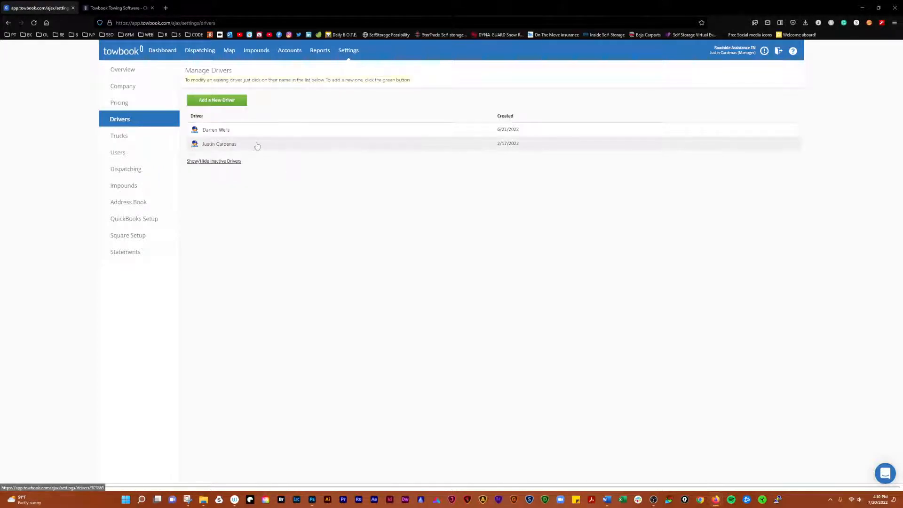
left_click(215, 101)
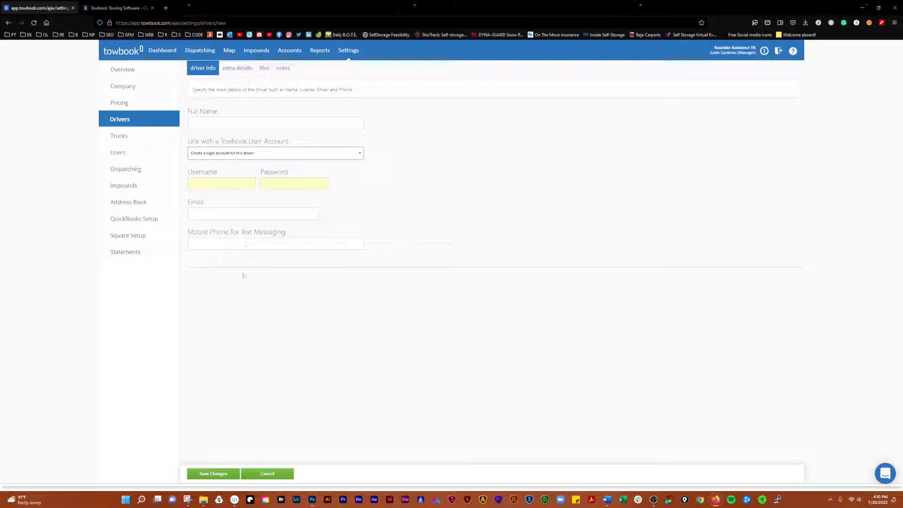
left_click(266, 474)
Review the company's truck list and examine the Equipment Inspection questions in every category from Underhood/Engine Compartment to Other.
left_click(130, 141)
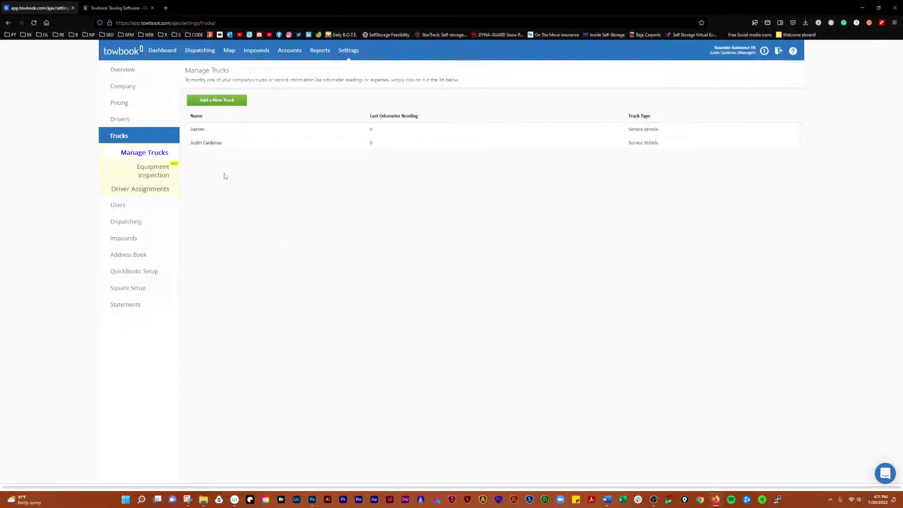
left_click(134, 176)
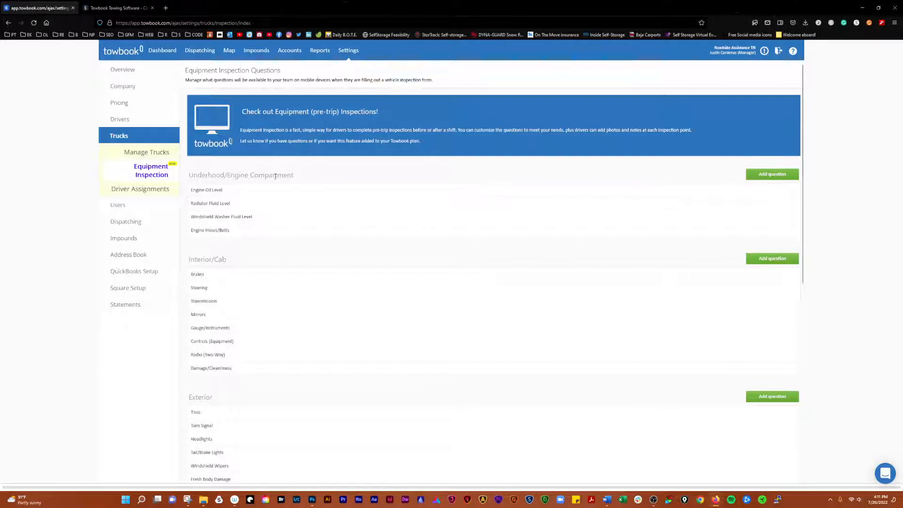
scroll(235, 258, "down", 6)
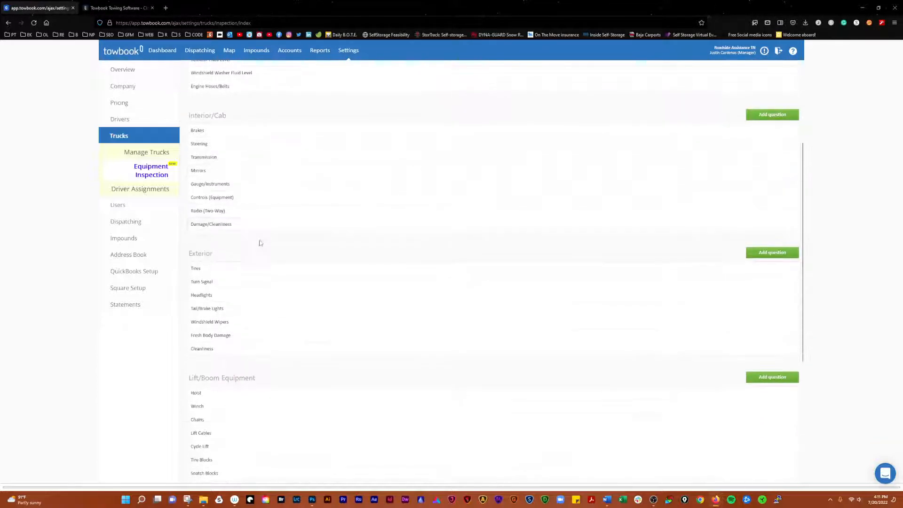
scroll(290, 254, "down", 2)
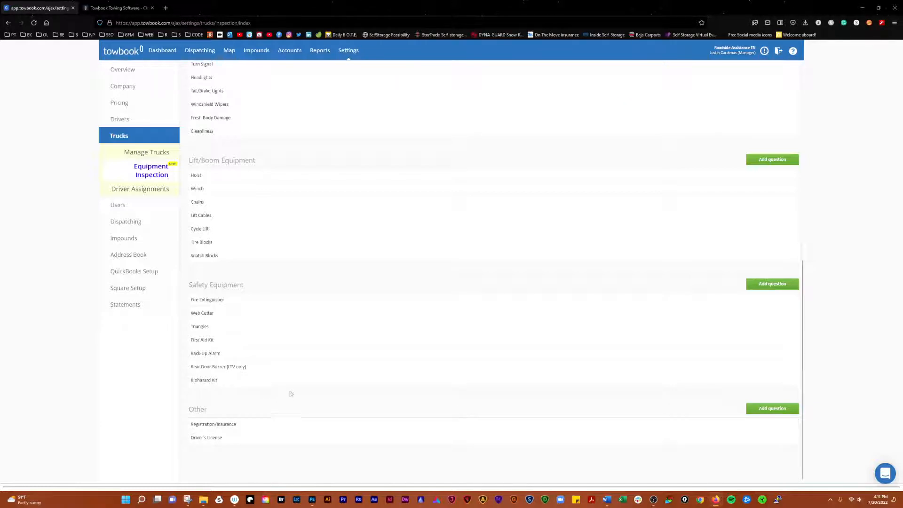
scroll(279, 324, "up", 3)
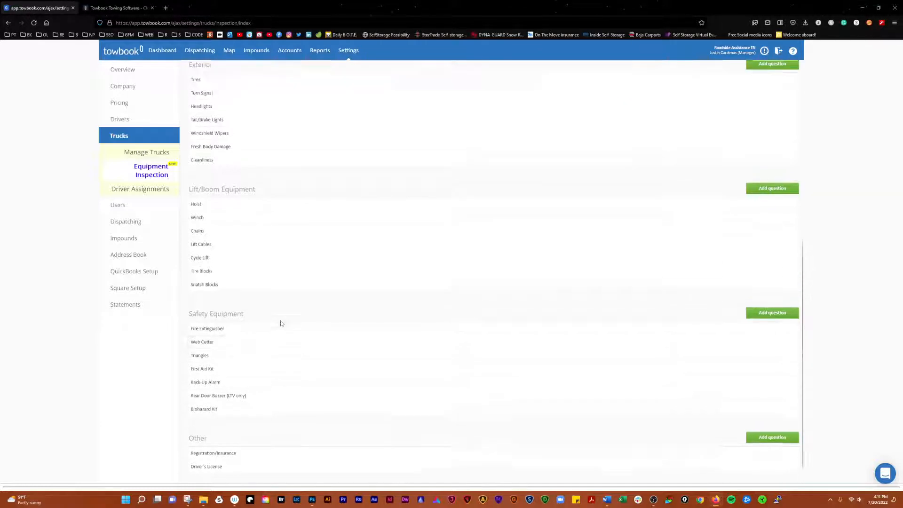
scroll(278, 327, "up", 5)
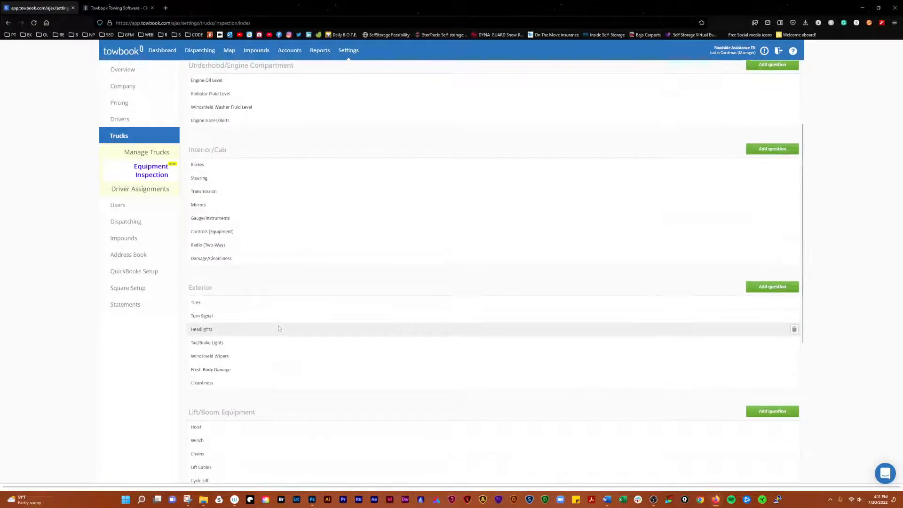
scroll(279, 326, "up", 3)
scroll(278, 326, "down", 2)
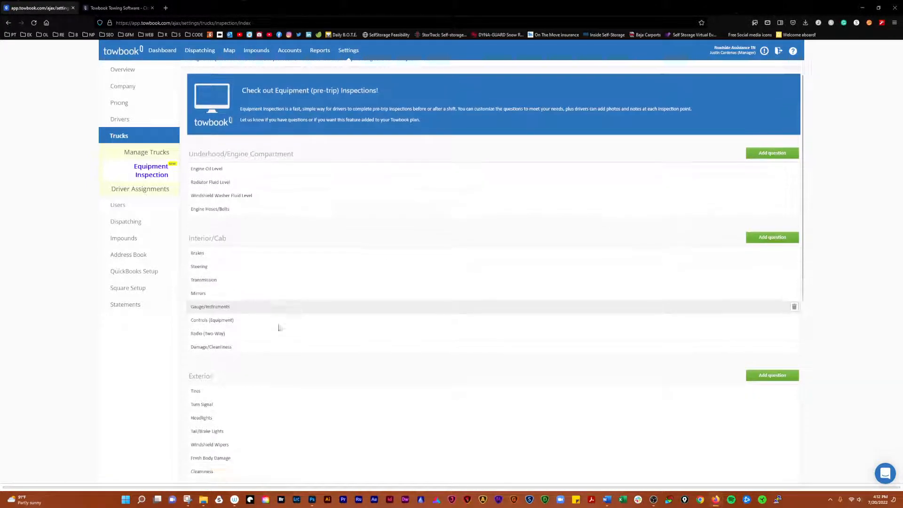
scroll(332, 324, "down", 1)
scroll(333, 315, "up", 2)
scroll(241, 236, "down", 6)
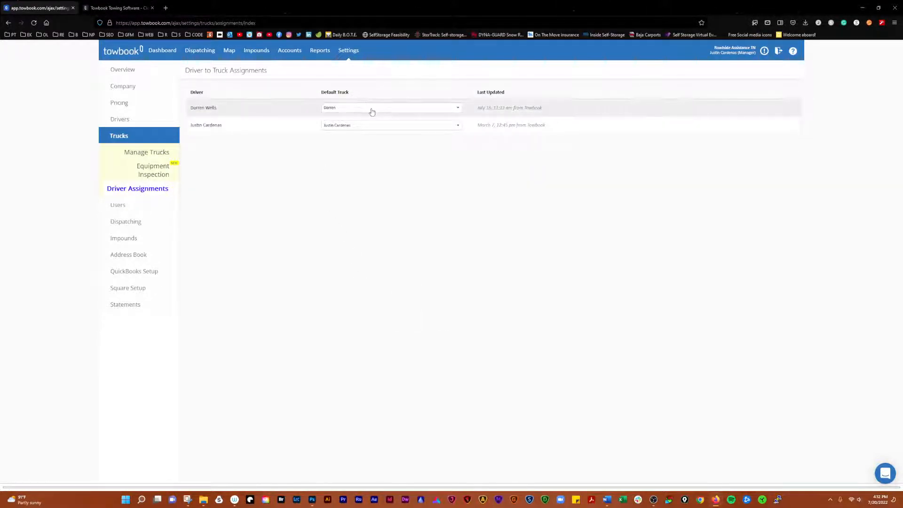
Check the default truck choices for the drivers in Driver to Truck Assignments.
left_click(357, 112)
left_click(347, 127)
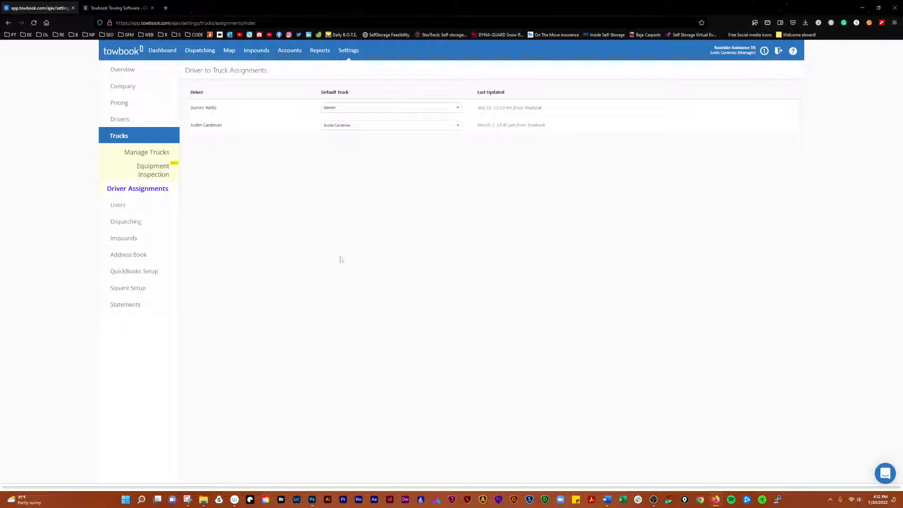
Review the list of Towbook users and open the blank form for adding a new user.
left_click(124, 206)
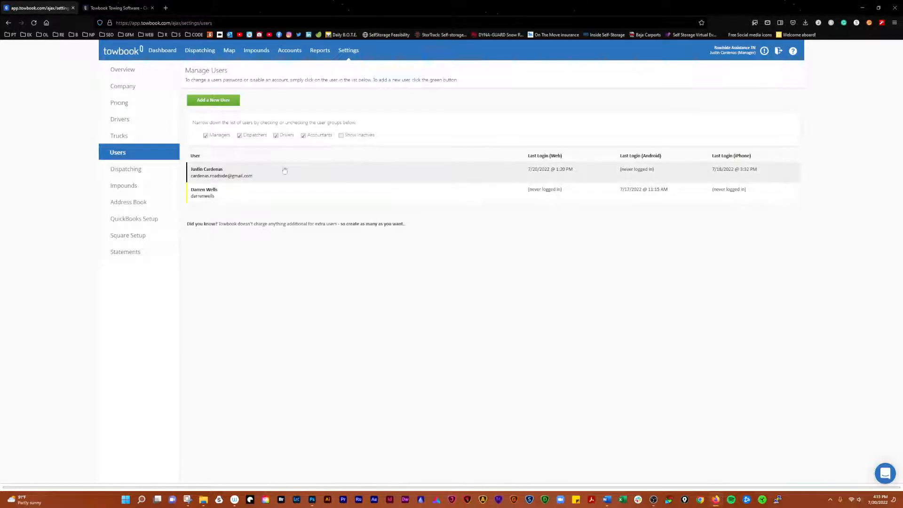
left_click(213, 102)
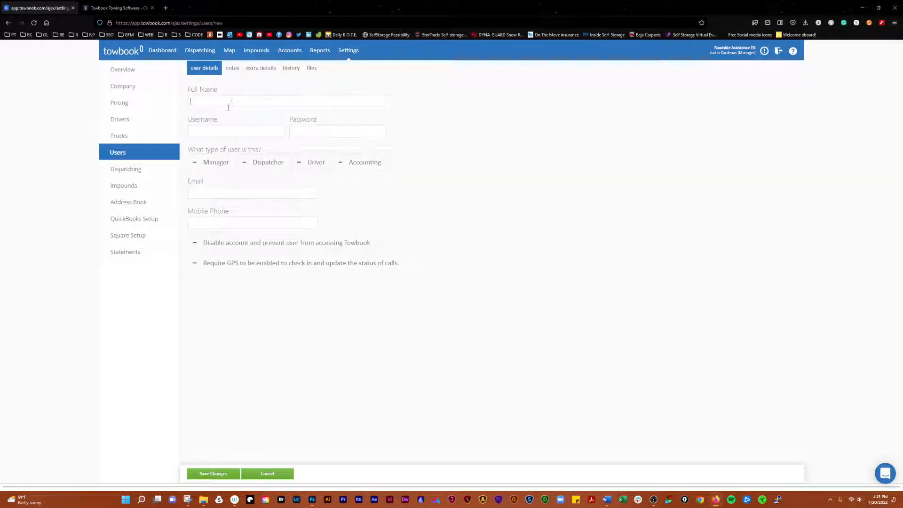
Examine the blank new-user form, including its notes, extra details, history and files sections, and cancel it.
left_click(338, 133)
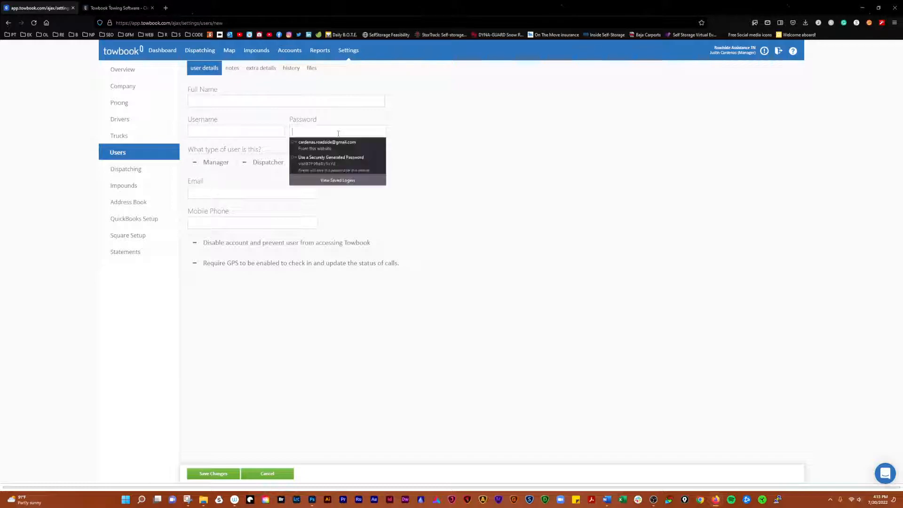
left_click(516, 145)
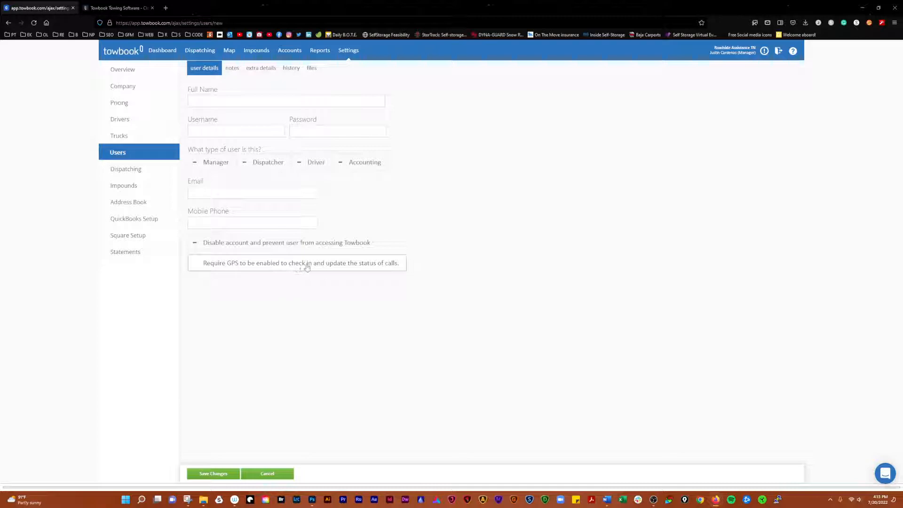
left_click(232, 68)
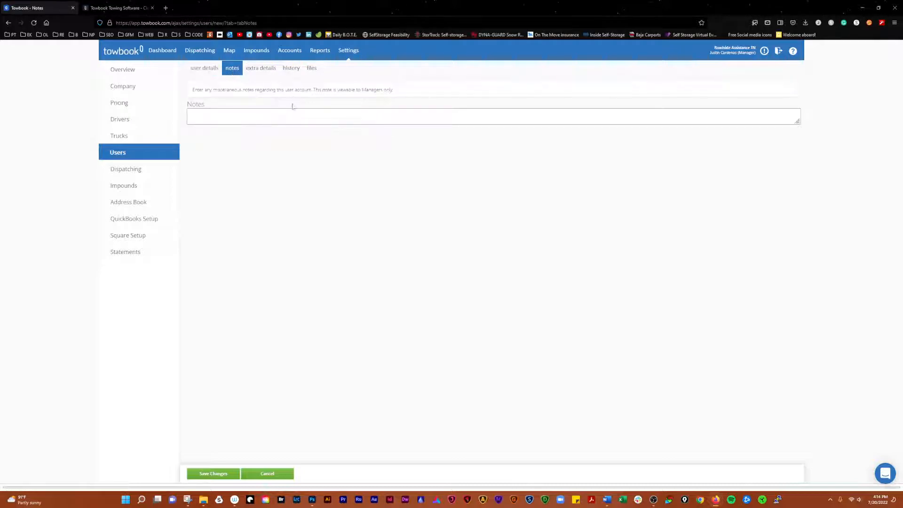
left_click(265, 68)
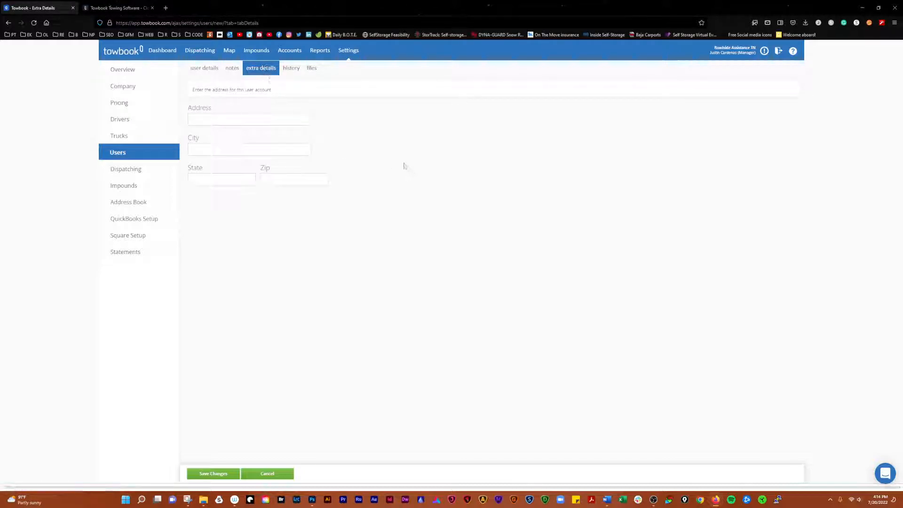
left_click(291, 69)
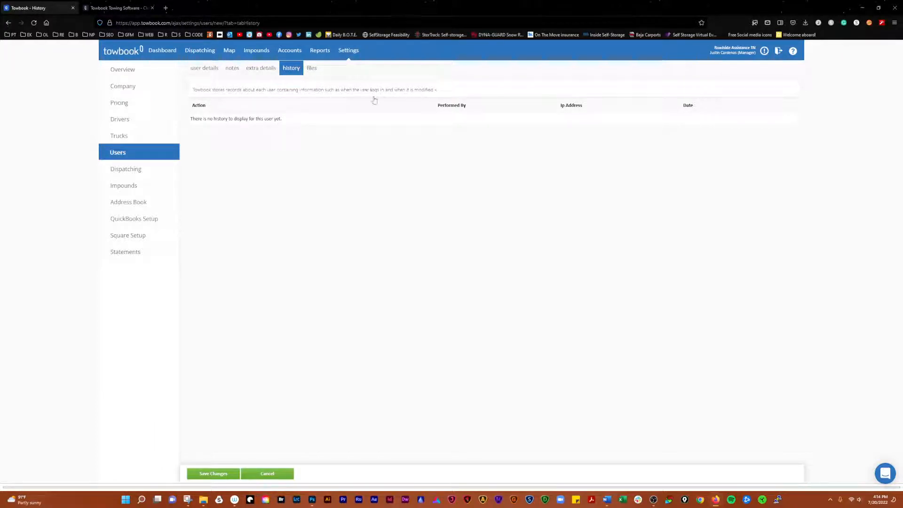
left_click(312, 69)
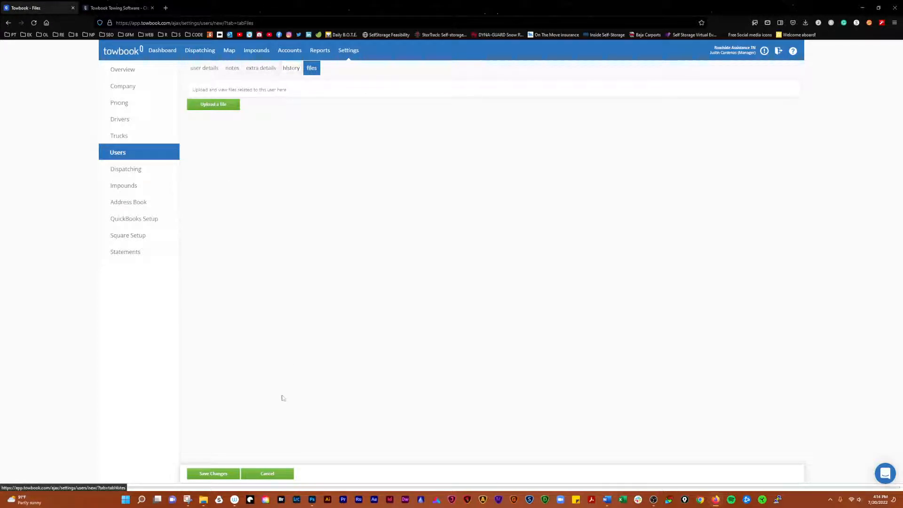
left_click(273, 475)
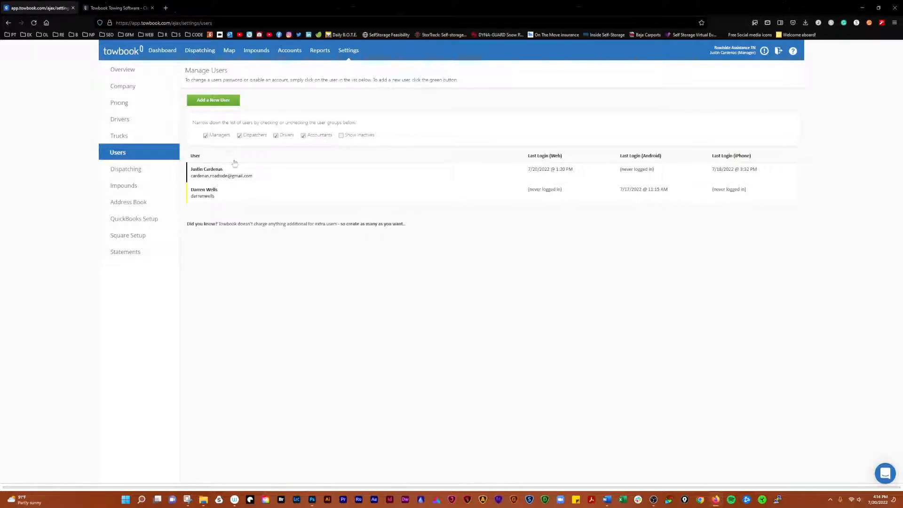
Review the Dispatching custom field settings and open the blank form for adding a new field.
left_click(132, 174)
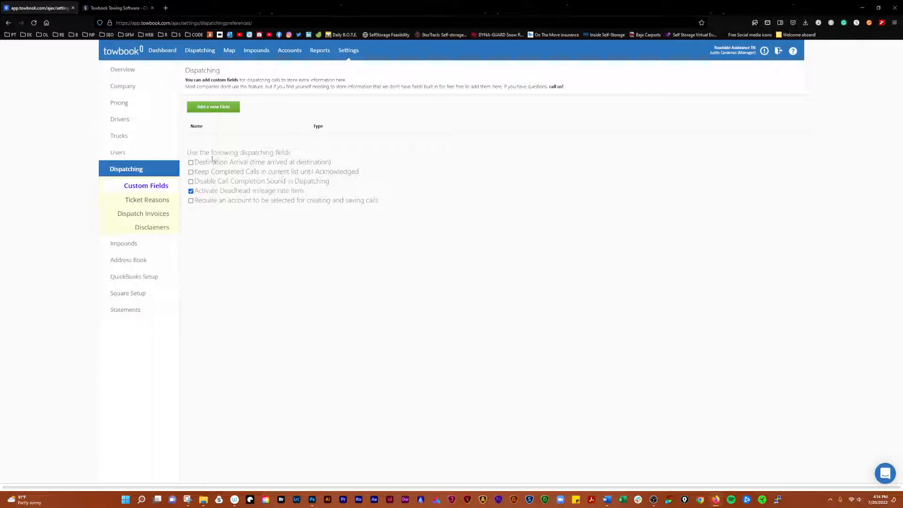
left_click(214, 107)
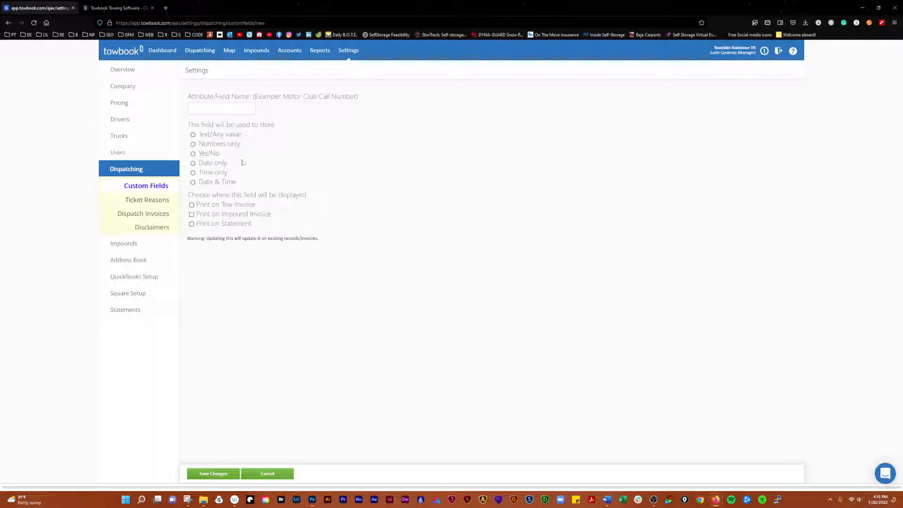
Open Dispatching in a separate browser tab, list the completed calls and open the 2000 Jeep Cherokee call for modification.
middle_click(207, 62)
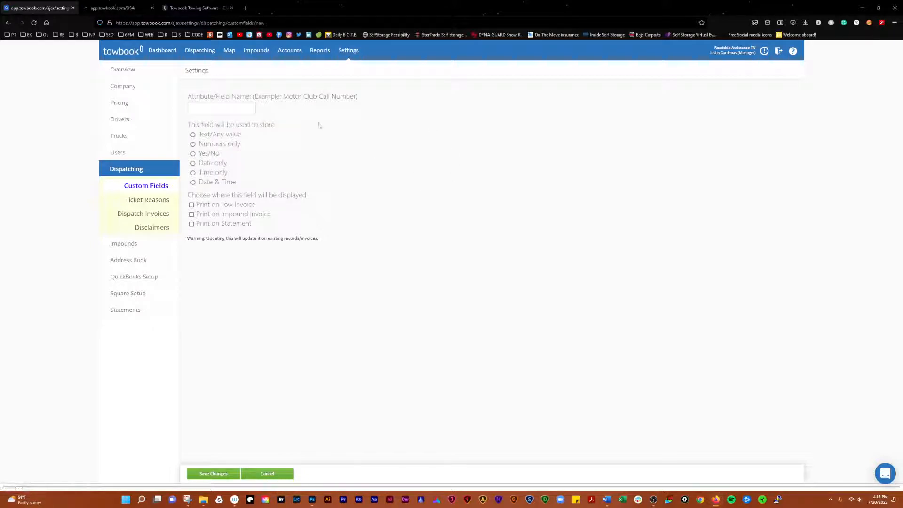
left_click(123, 9)
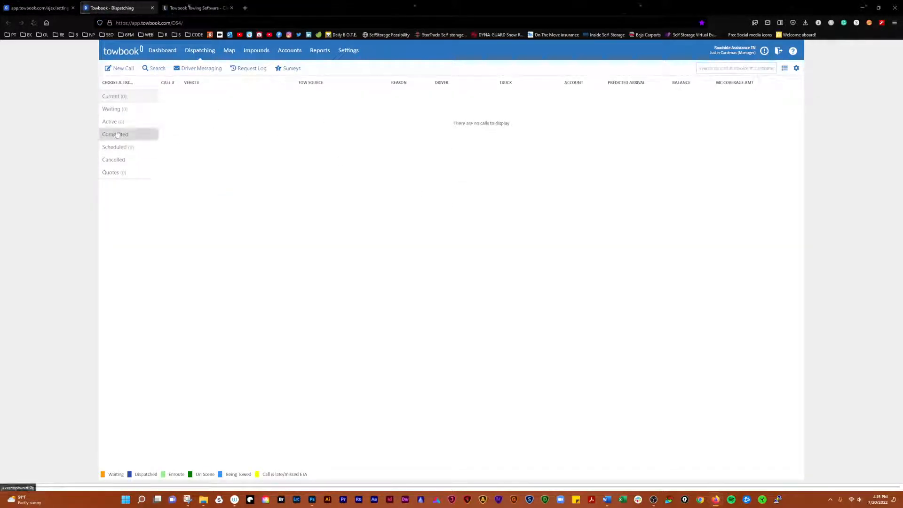
left_click(117, 135)
left_click(369, 106)
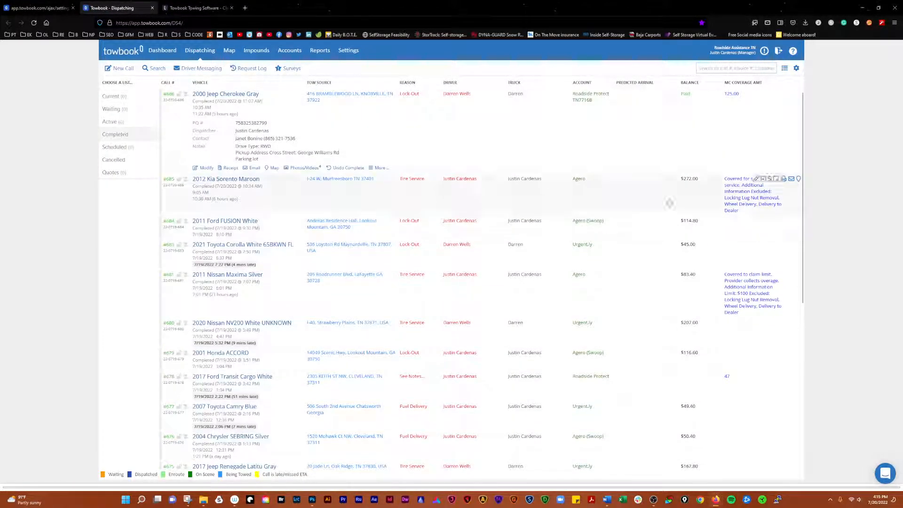
left_click(206, 169)
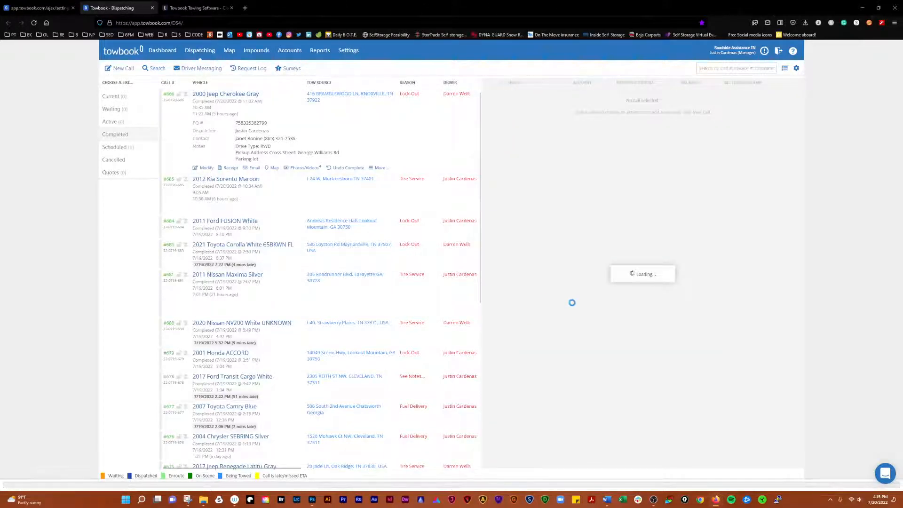
scroll(558, 226, "down", 3)
scroll(554, 158, "up", 5)
Return to the blank custom field form in the settings and cancel it.
left_click(194, 9)
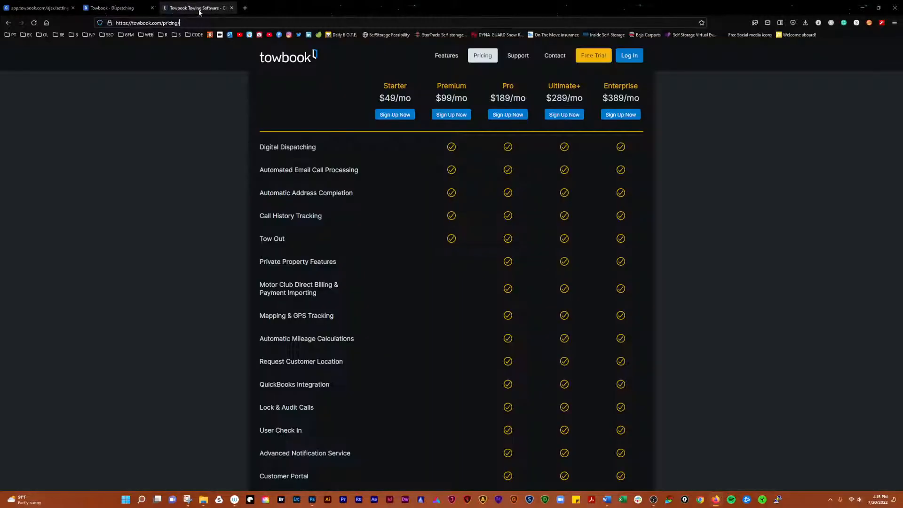
left_click(33, 8)
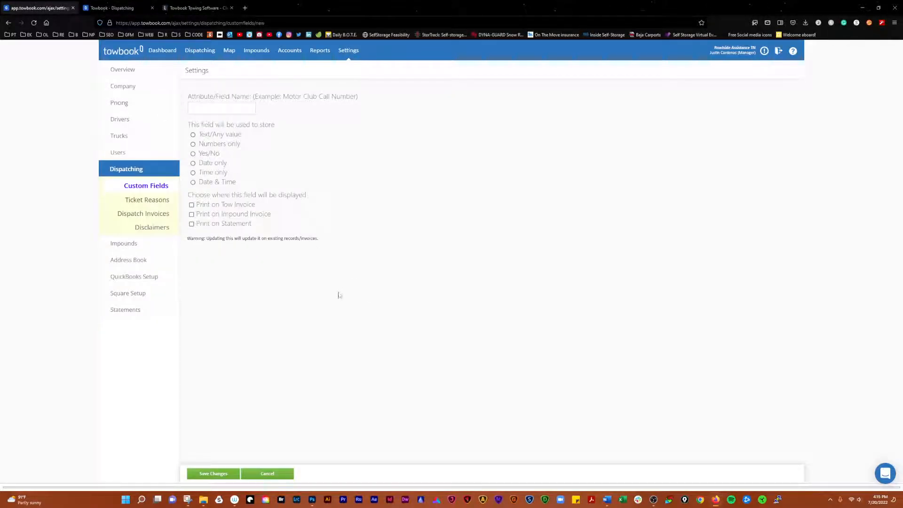
left_click(267, 473)
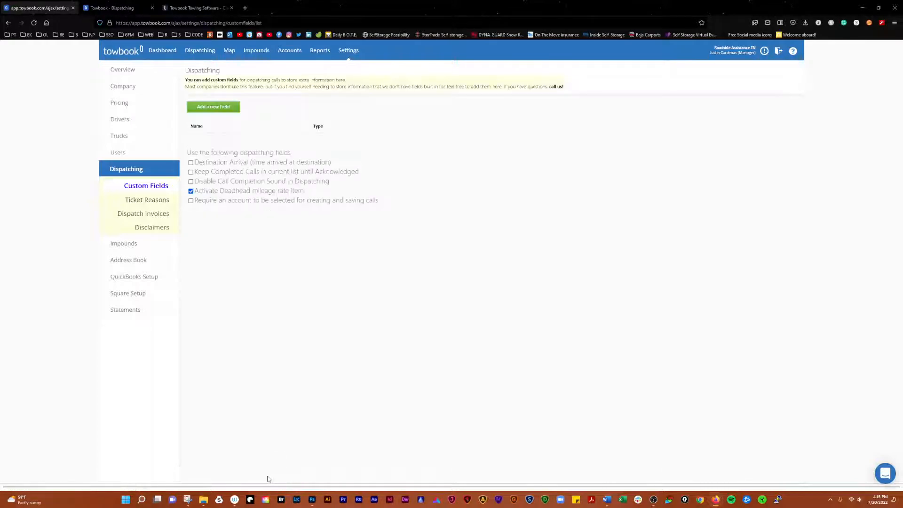
Review the Tow Ticket Reasons list and compare it with the Reason choices in the open Jeep Cherokee call.
left_click(140, 202)
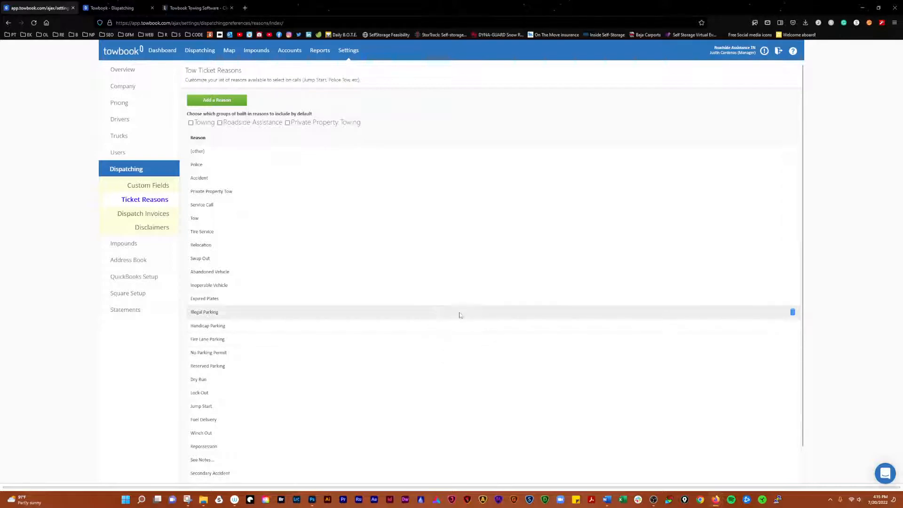
scroll(299, 203, "down", 2)
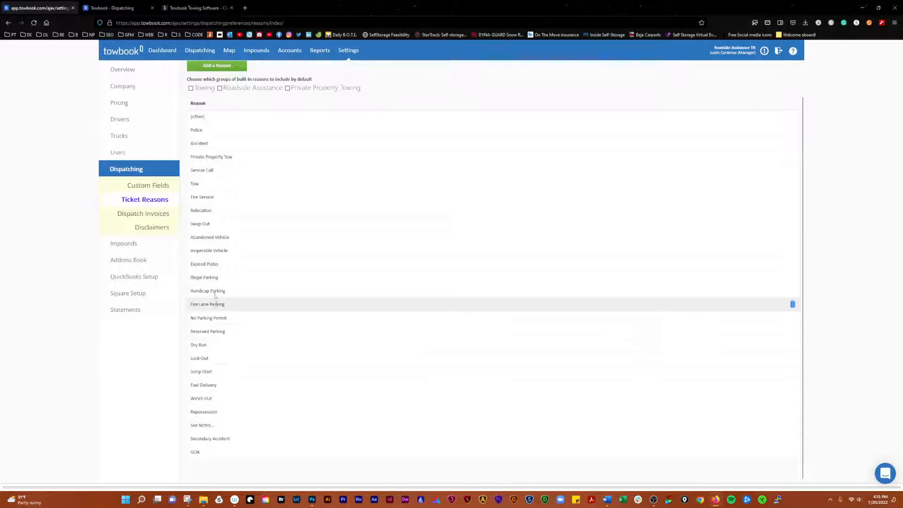
scroll(211, 231, "up", 2)
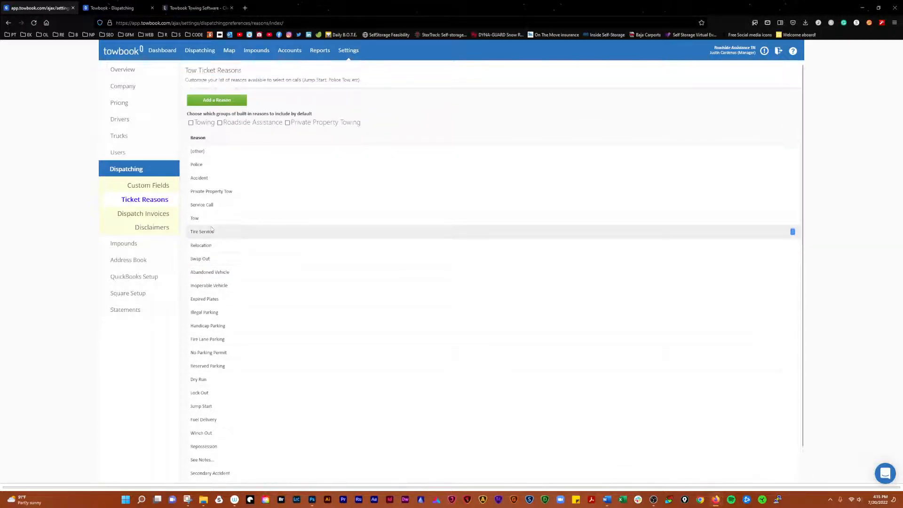
left_click(113, 6)
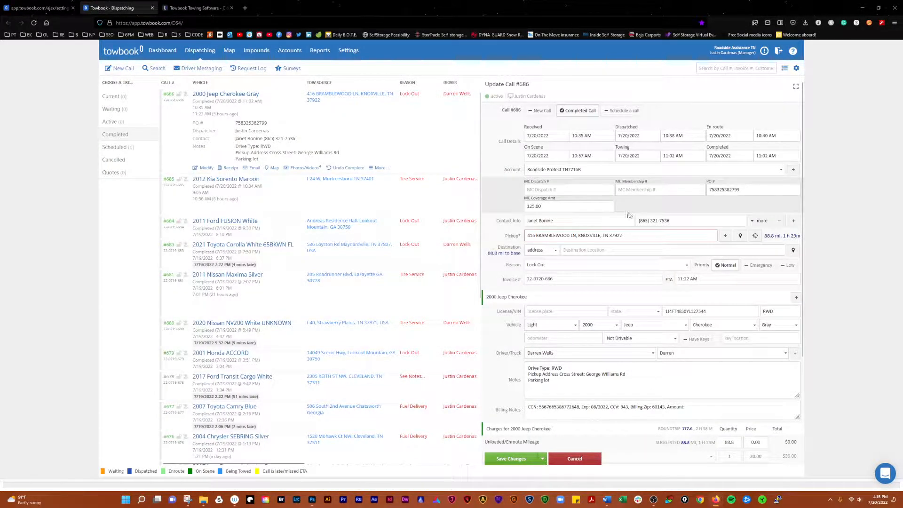
left_click(680, 268)
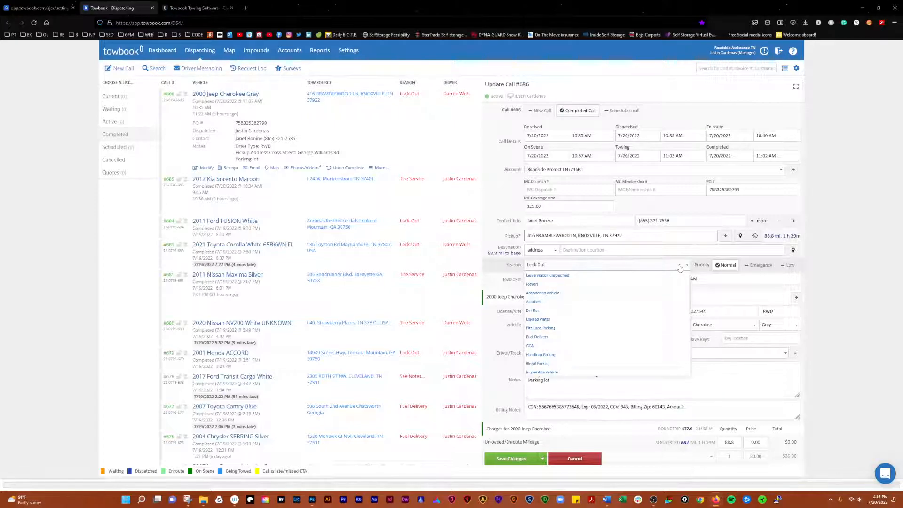
left_click(498, 267)
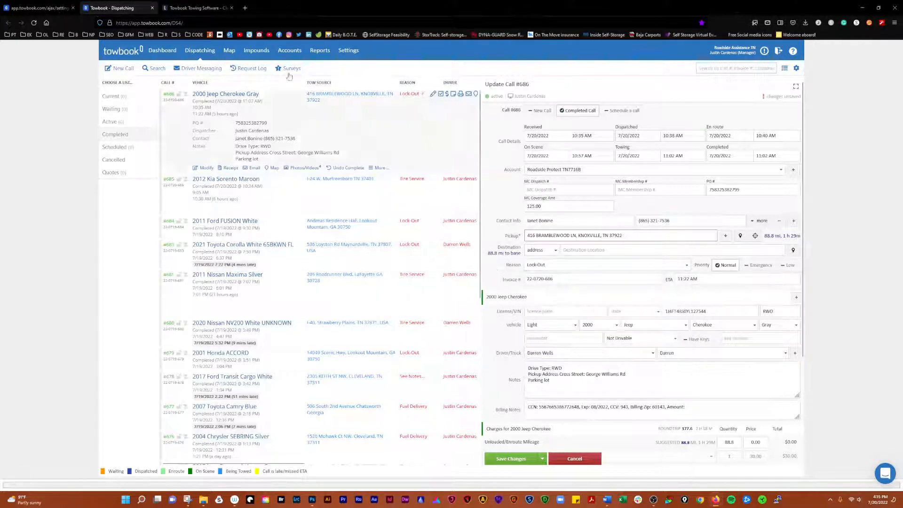
Try the Roadside Assistance and Private Property Towing groups of built-in ticket reasons, clearing each one again.
left_click(59, 10)
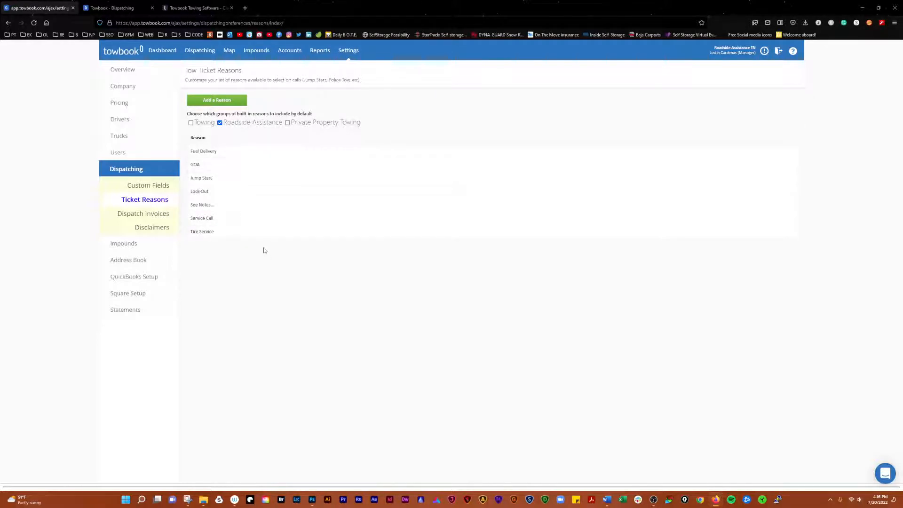
left_click(220, 123)
left_click(288, 123)
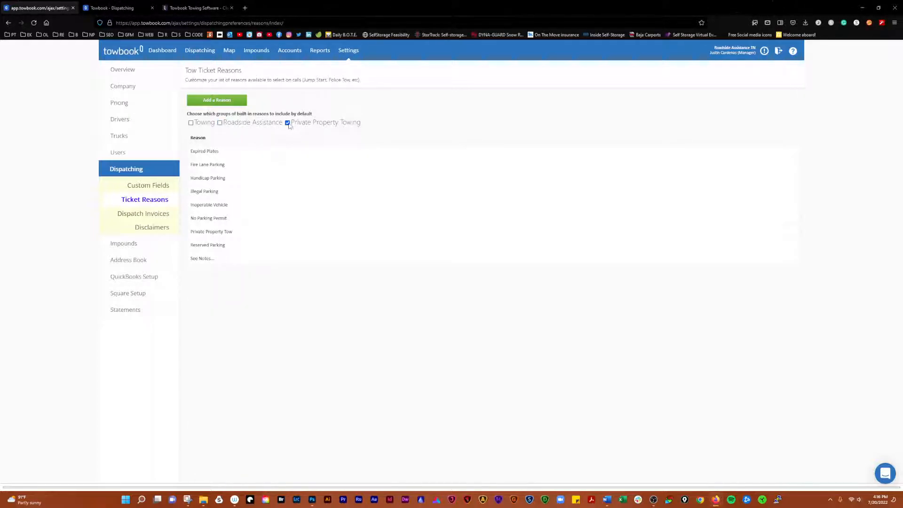
left_click(287, 123)
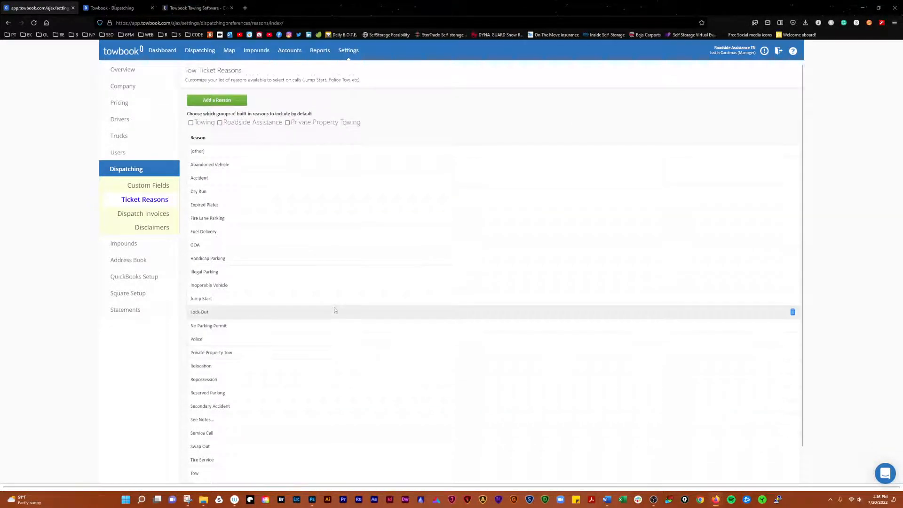
Review the Dispatch Invoices display options, check the invoice number format on the completed calls, and save the open Jeep Cherokee call.
left_click(143, 215)
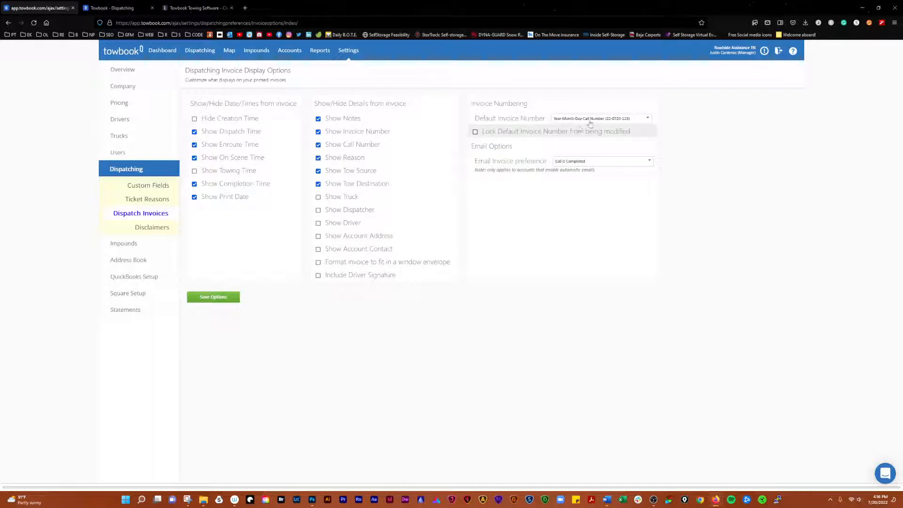
left_click(112, 8)
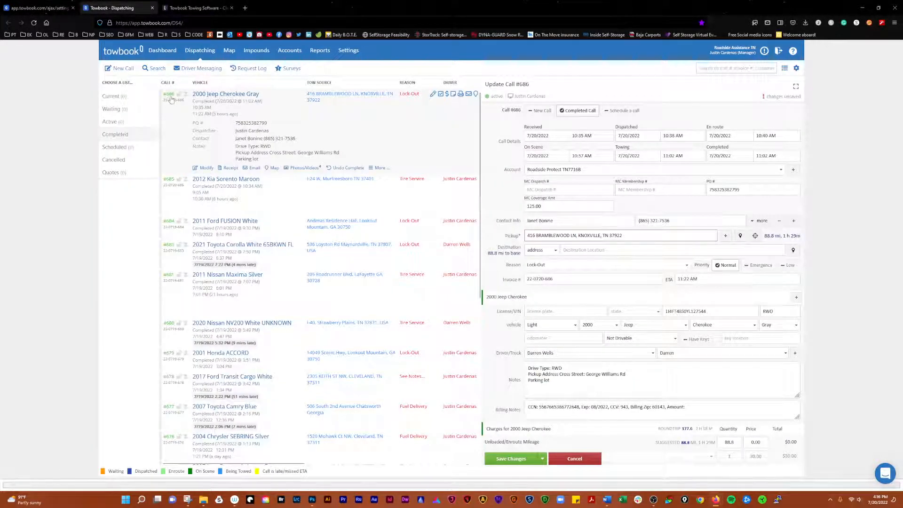
left_click(510, 460)
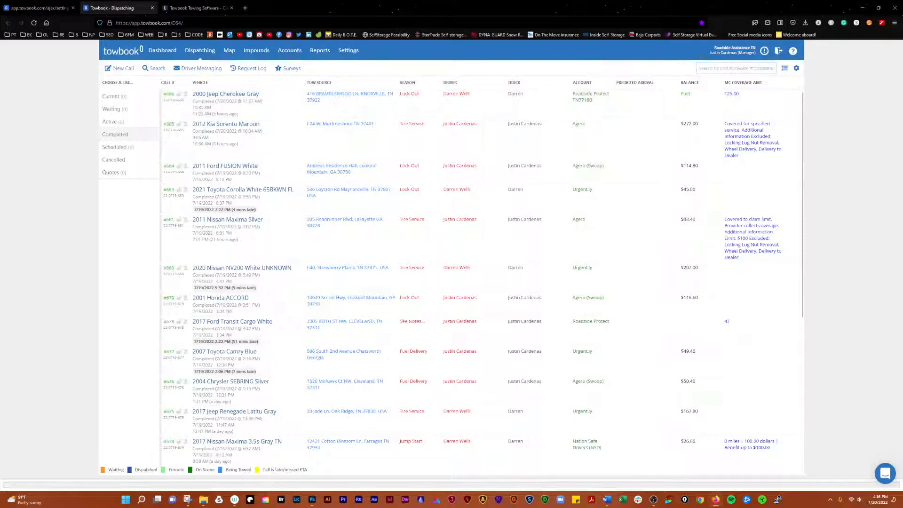
Return to the Dispatch Invoices settings and check the available Email Invoice preference choices.
left_click(42, 9)
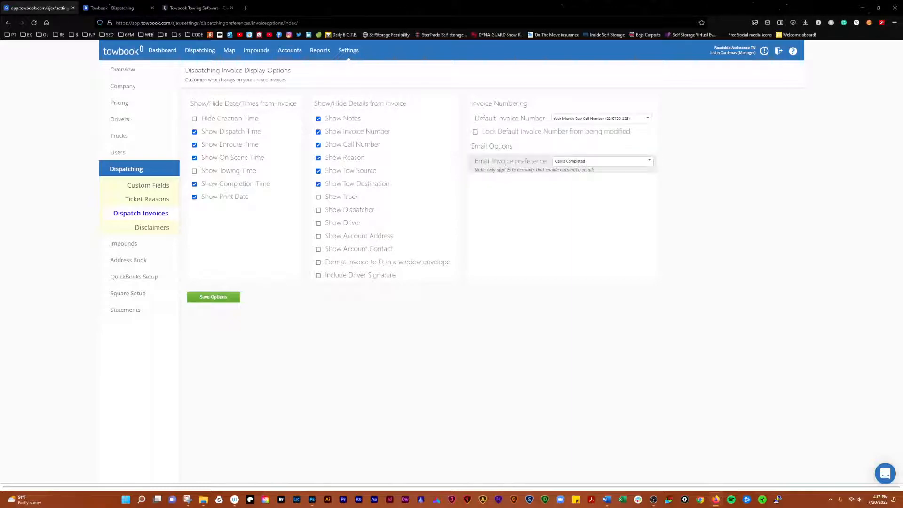
left_click(624, 165)
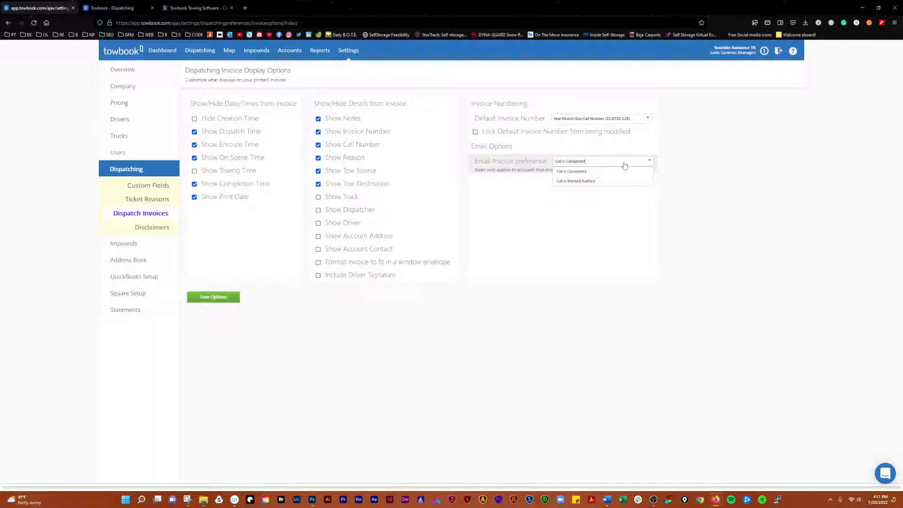
left_click(517, 209)
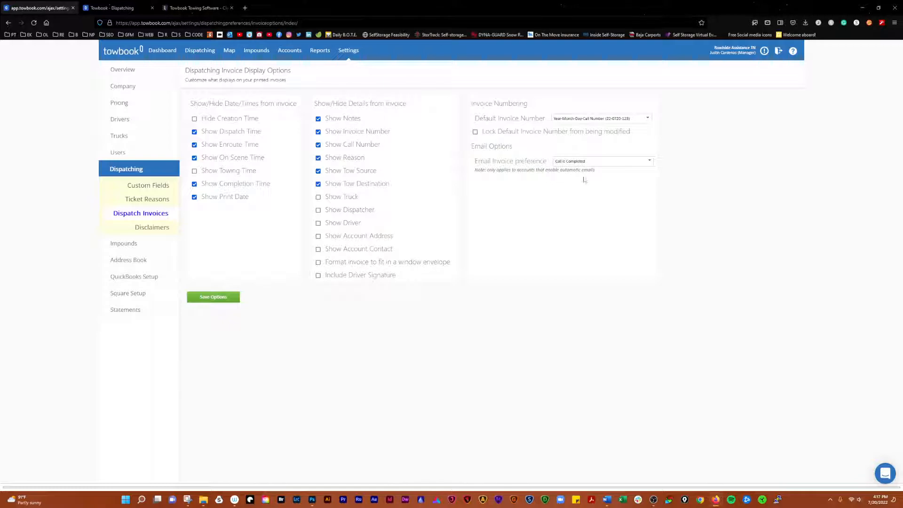
Add commas after "situations" and "criminal" in the dispatching Default Disclaimer and save it.
left_click(148, 229)
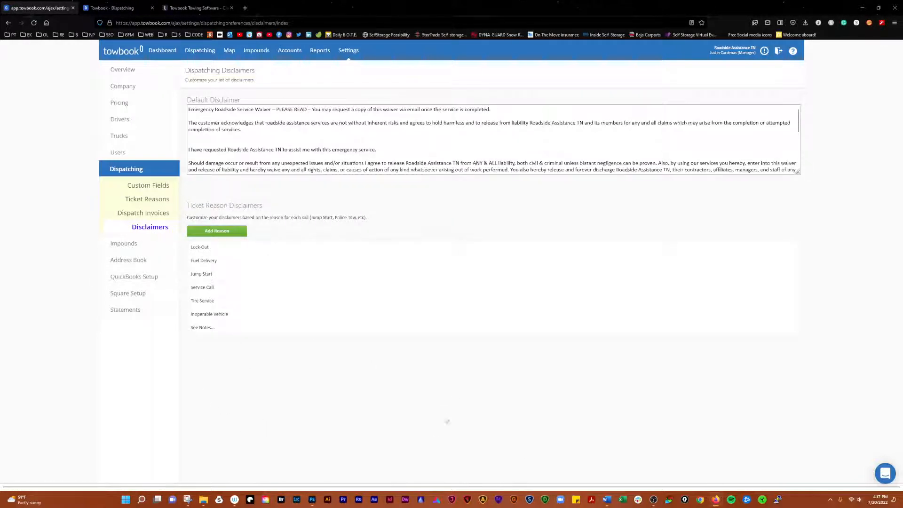
triple_click(315, 129)
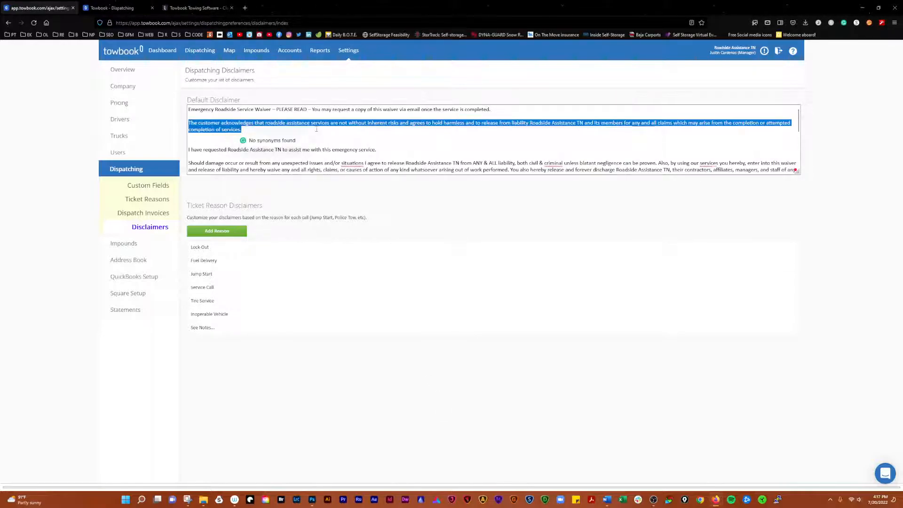
mouse_move(353, 163)
left_click(360, 182)
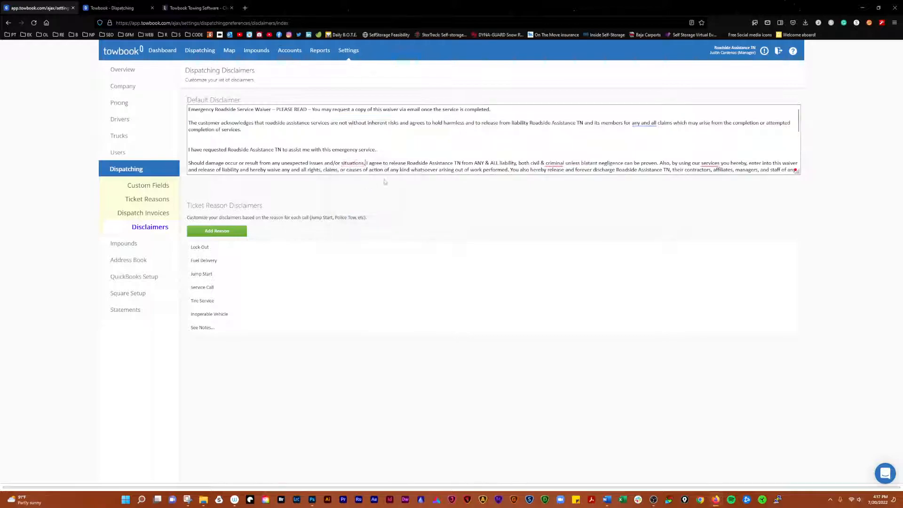
mouse_move(554, 163)
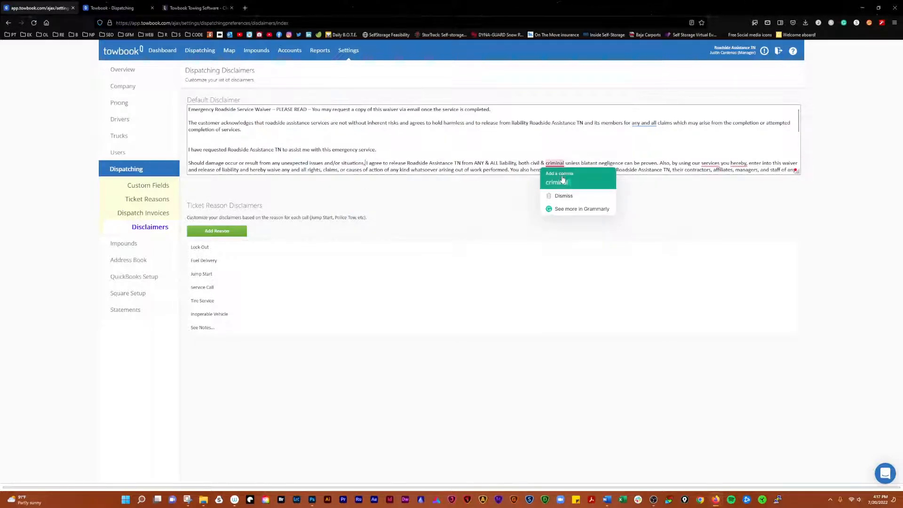
left_click(562, 179)
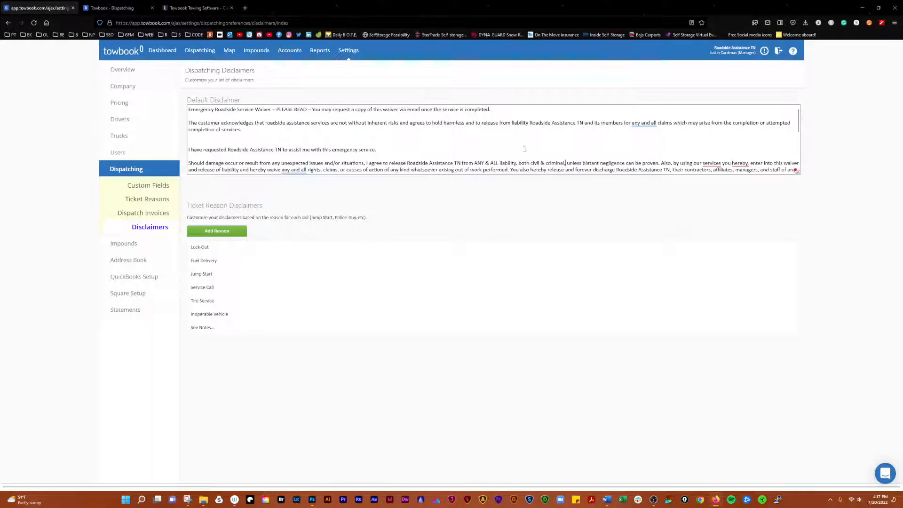
scroll(523, 146, "down", 5)
scroll(502, 137, "up", 5)
left_click(206, 100)
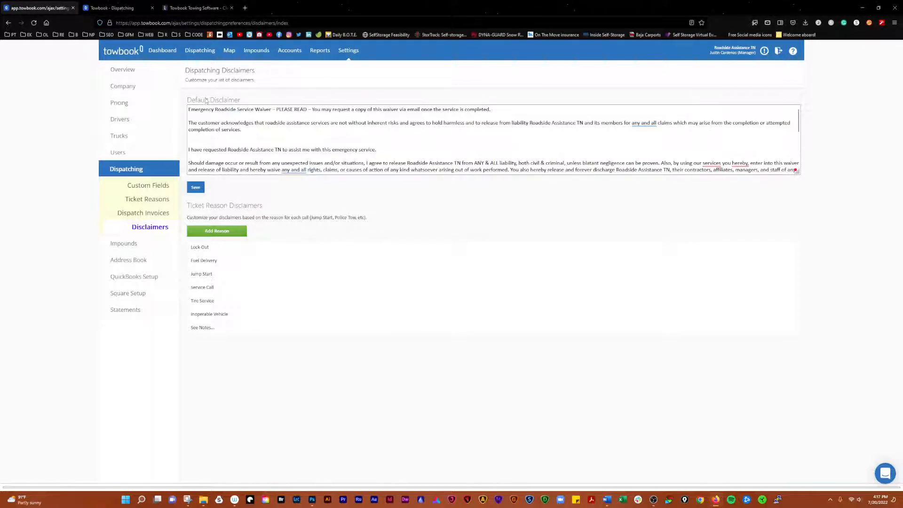
left_click(195, 187)
Review and save the Lock-Out disclaimer, and check the reasons available for a new ticket reason disclaimer without creating one.
left_click(218, 250)
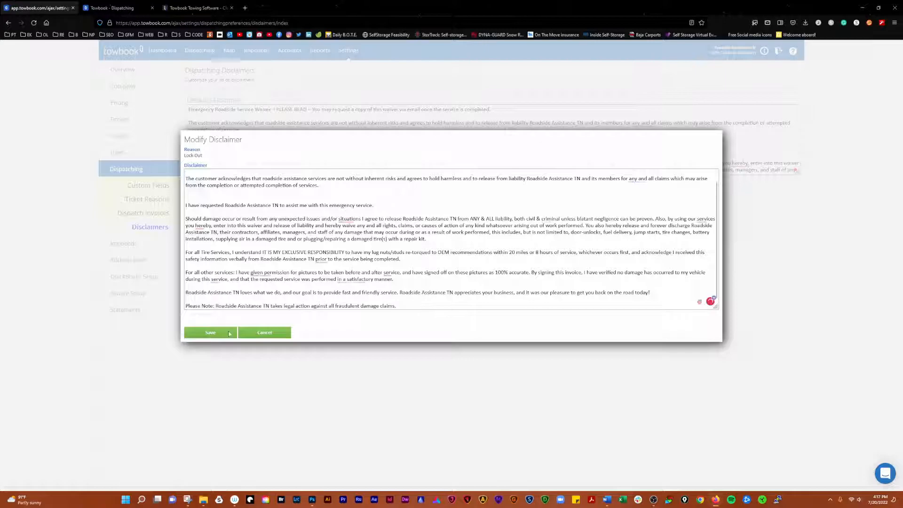
left_click(210, 333)
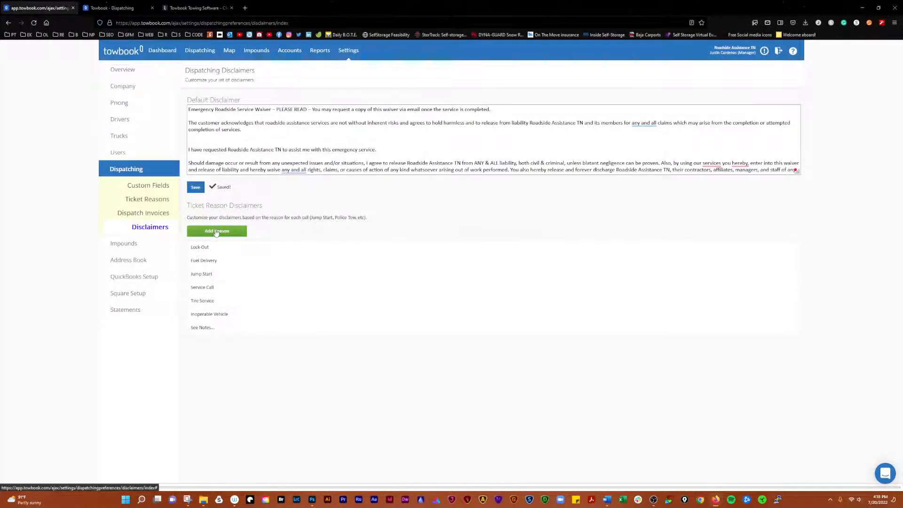
left_click(216, 231)
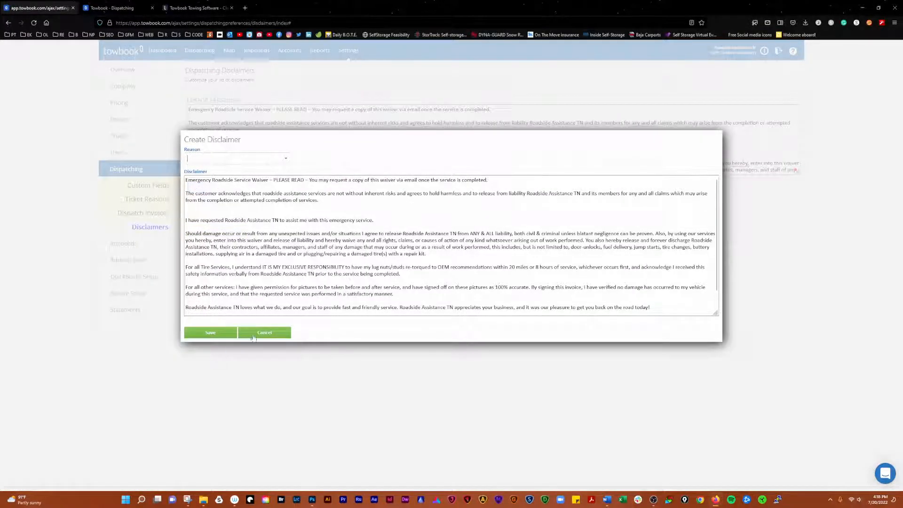
left_click(262, 158)
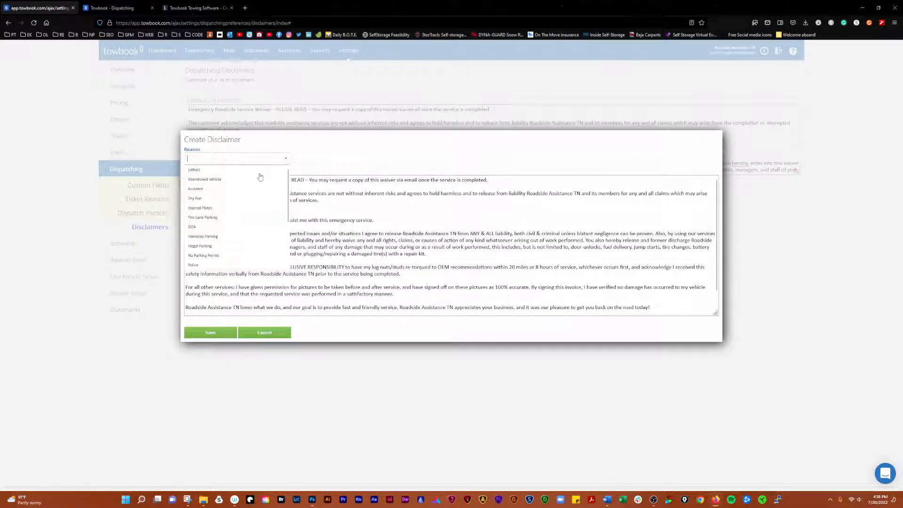
left_click(264, 333)
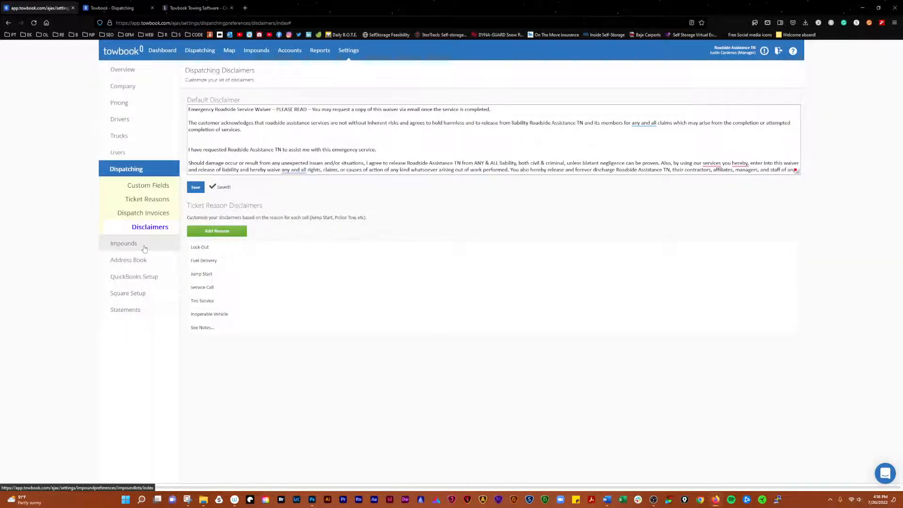
Review the basic details, notes and history of the Roadside Assistance impound lot, leaving it without changes.
left_click(124, 244)
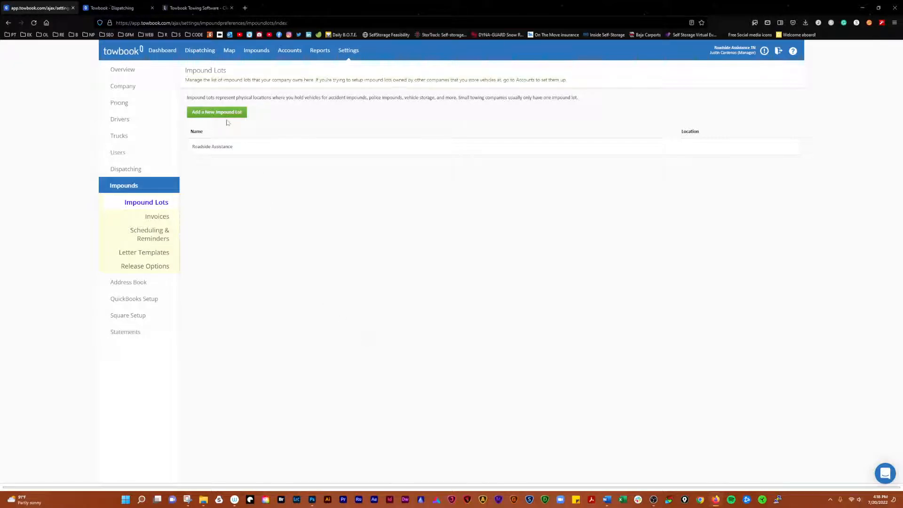
left_click(218, 147)
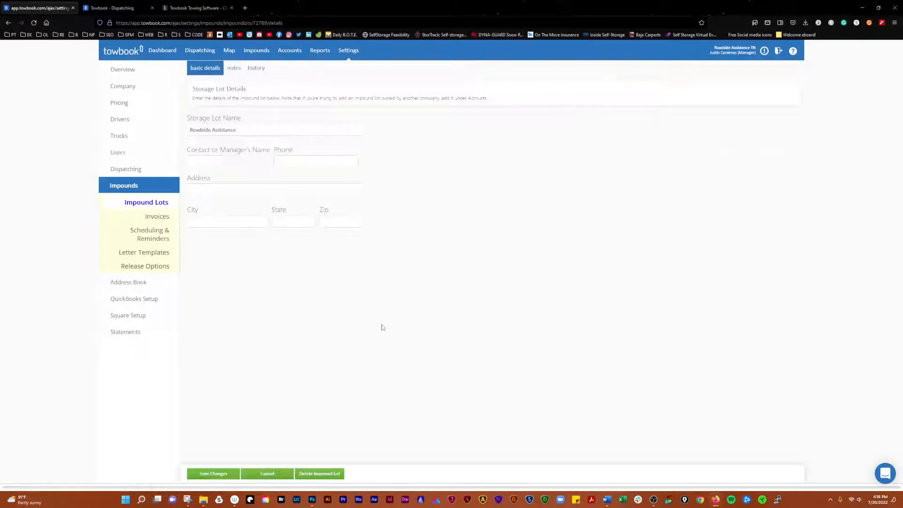
left_click(232, 68)
left_click(256, 68)
left_click(205, 68)
left_click(269, 474)
Review the Impound Invoice display options and the default invoice disclaimer.
left_click(146, 188)
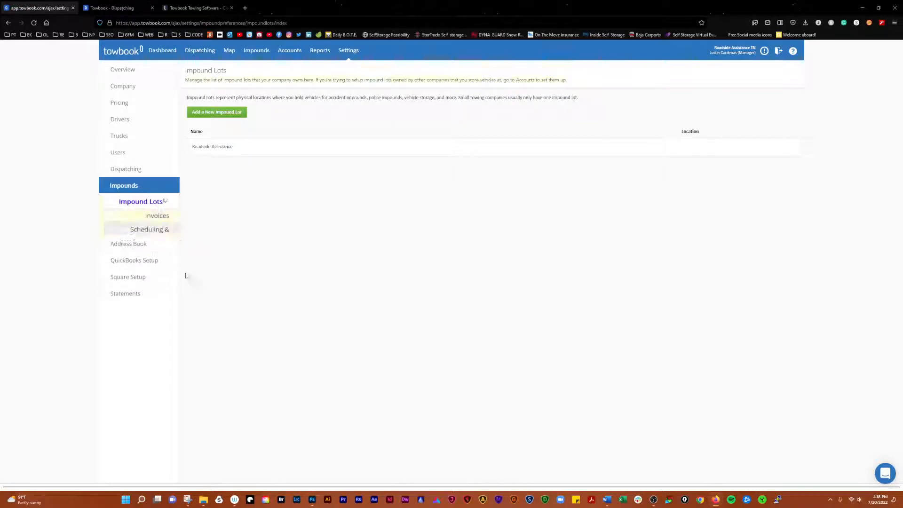
left_click(154, 217)
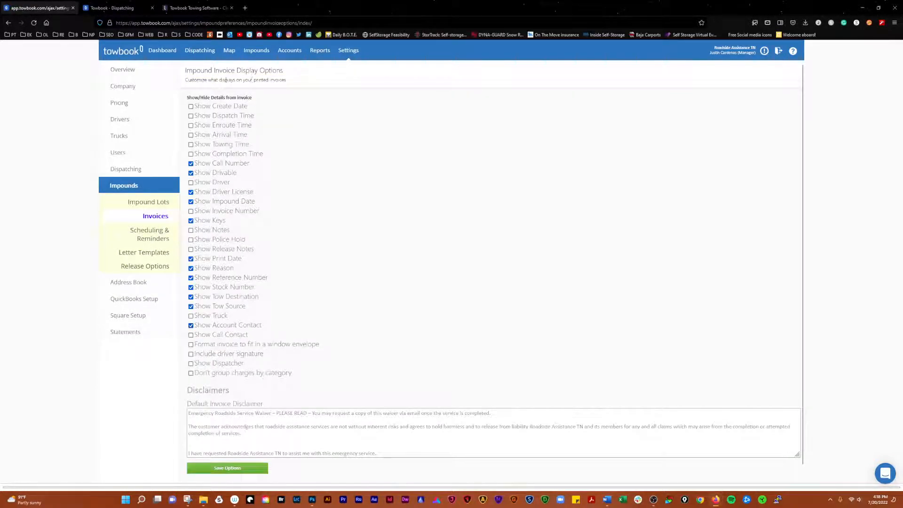
scroll(245, 368, "down", 1)
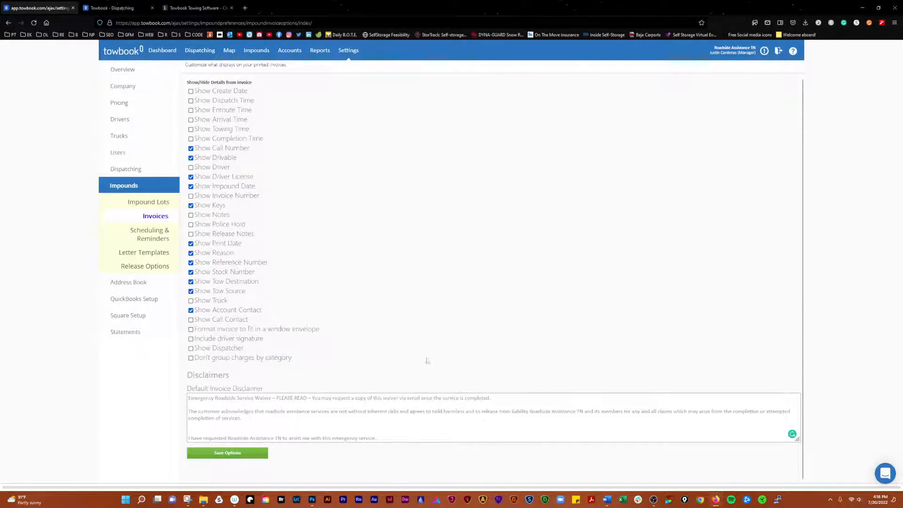
Examine the new impound reminder form, including its days field and letter choices, and cancel it.
left_click(147, 240)
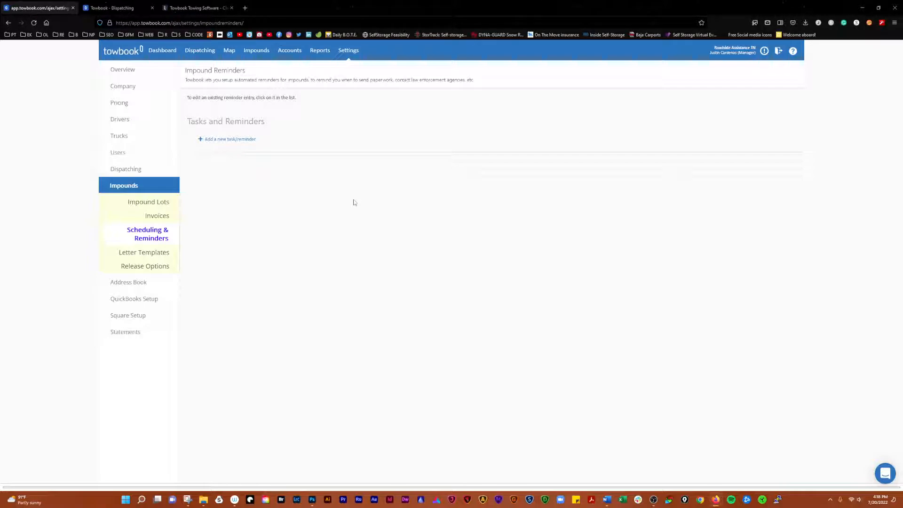
left_click(224, 140)
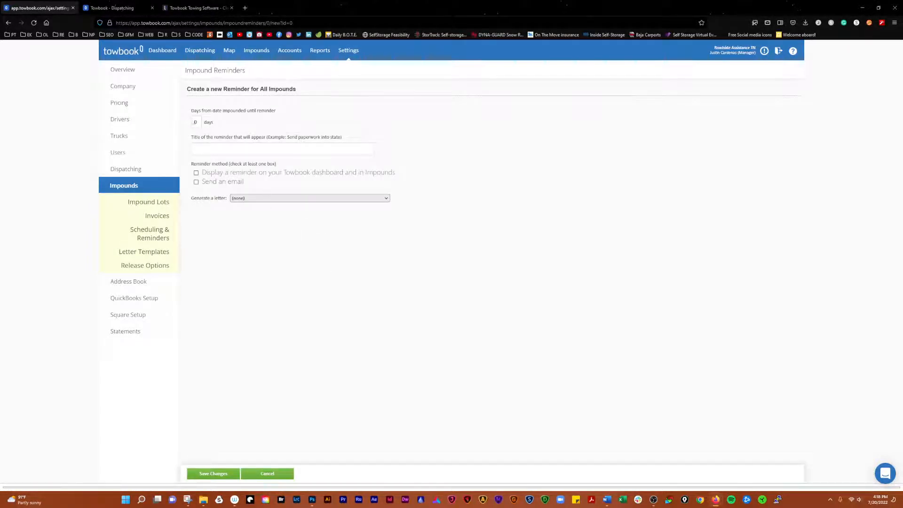
left_click_drag(197, 122, 192, 122)
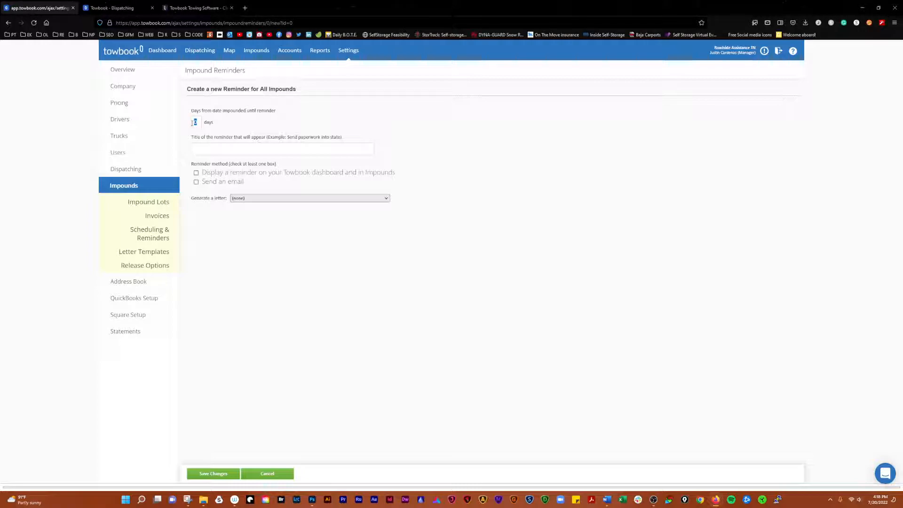
left_click(288, 121)
left_click(265, 198)
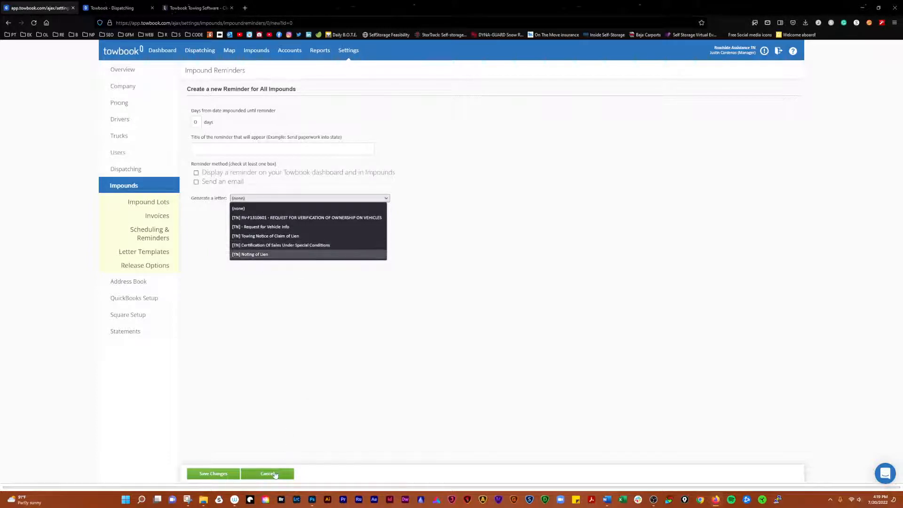
left_click(275, 474)
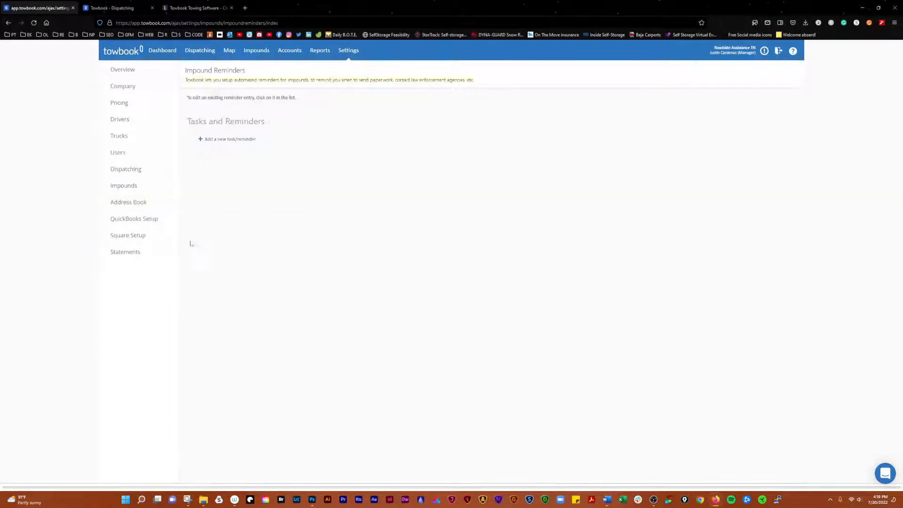
Review the impound Letter Templates, trying to open individual templates such as the RV-F1310601 ownership verification request, and return to the list.
left_click(141, 190)
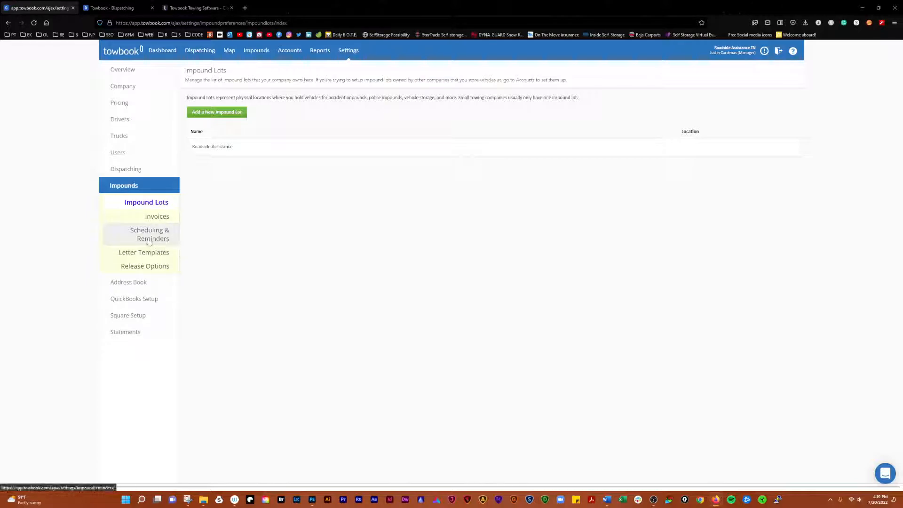
left_click(144, 254)
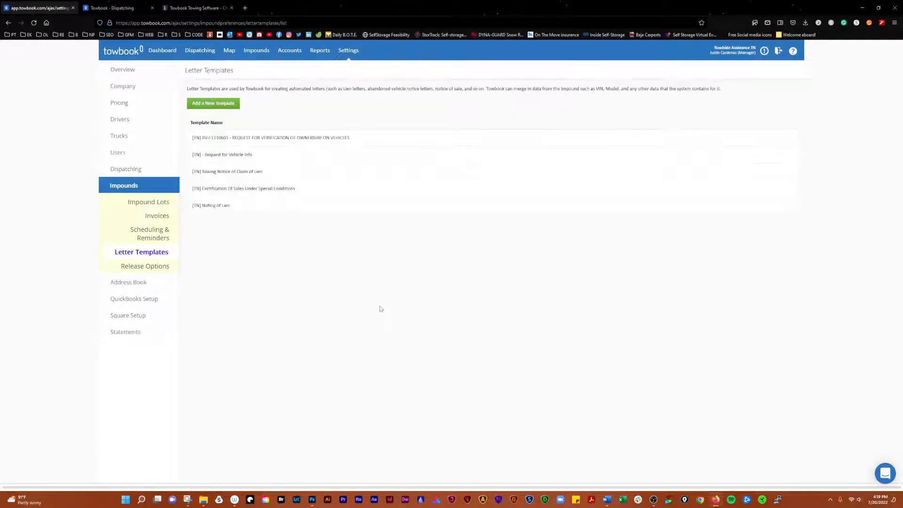
left_click(231, 141)
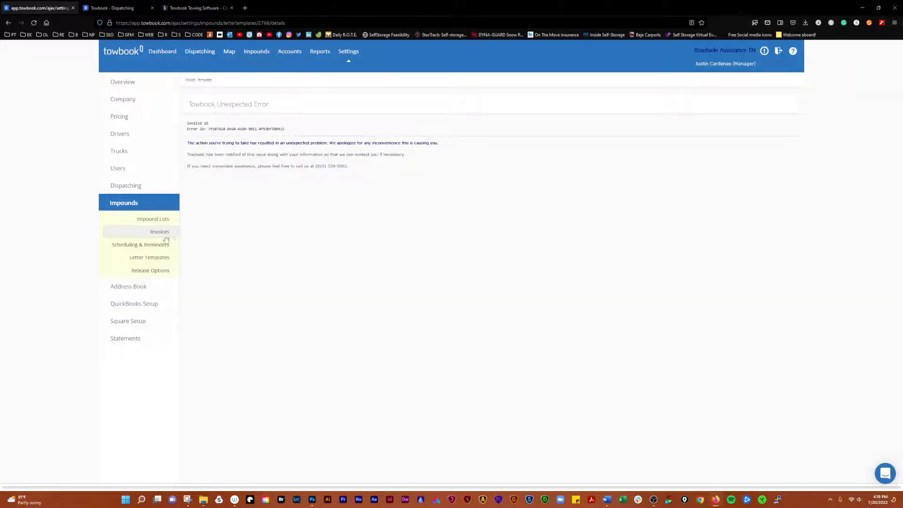
left_click(153, 259)
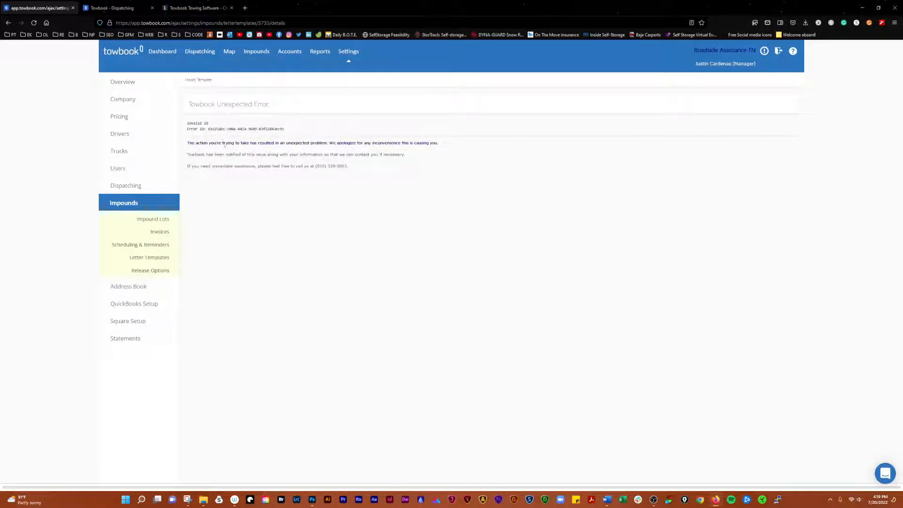
double_click(239, 103)
left_click(241, 124)
left_click(158, 259)
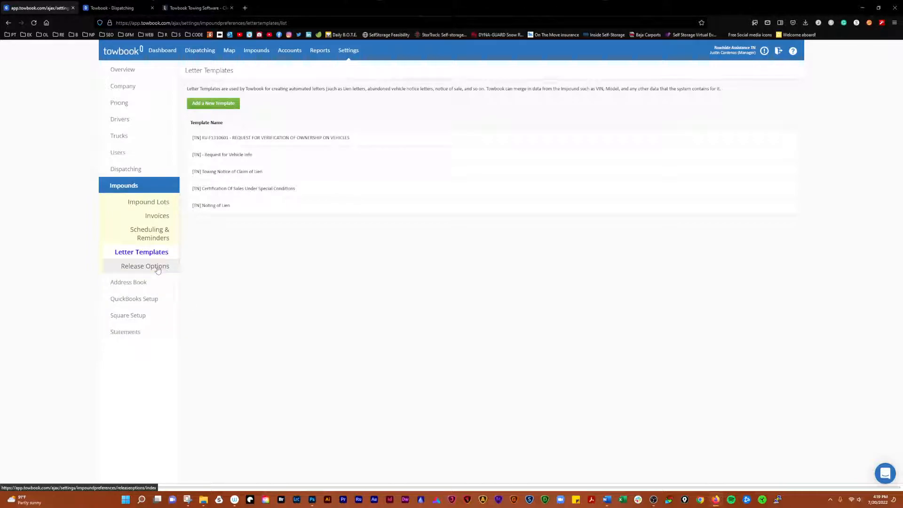
Review the impound Release Options, checking the Release type and Name requirement choices and Monday's after-hours start times.
left_click(157, 268)
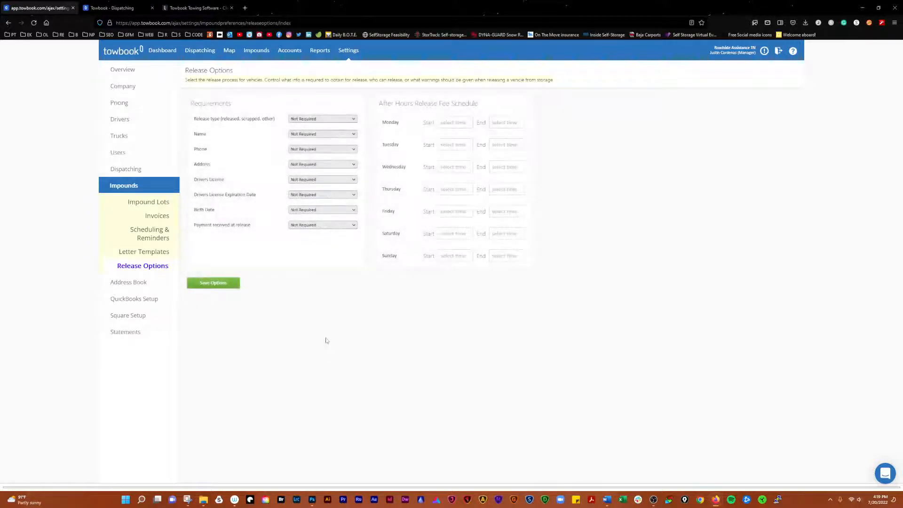
left_click(326, 121)
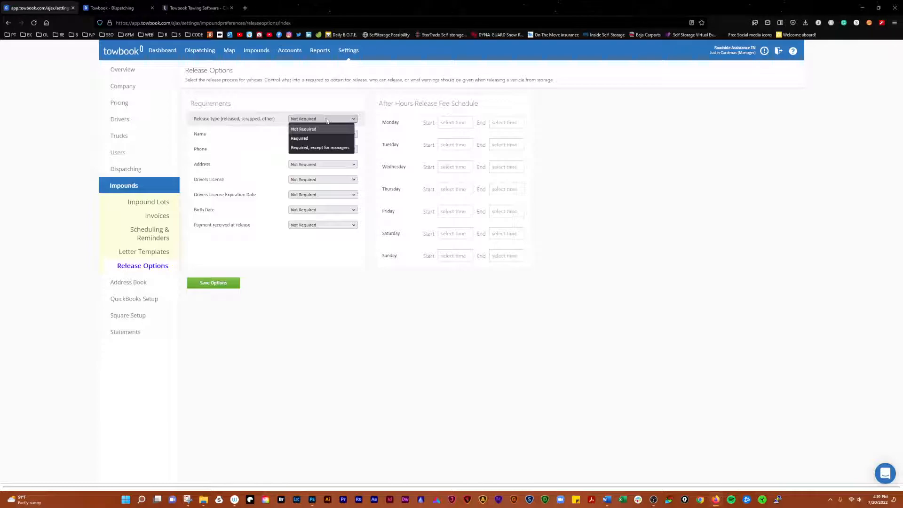
left_click(327, 121)
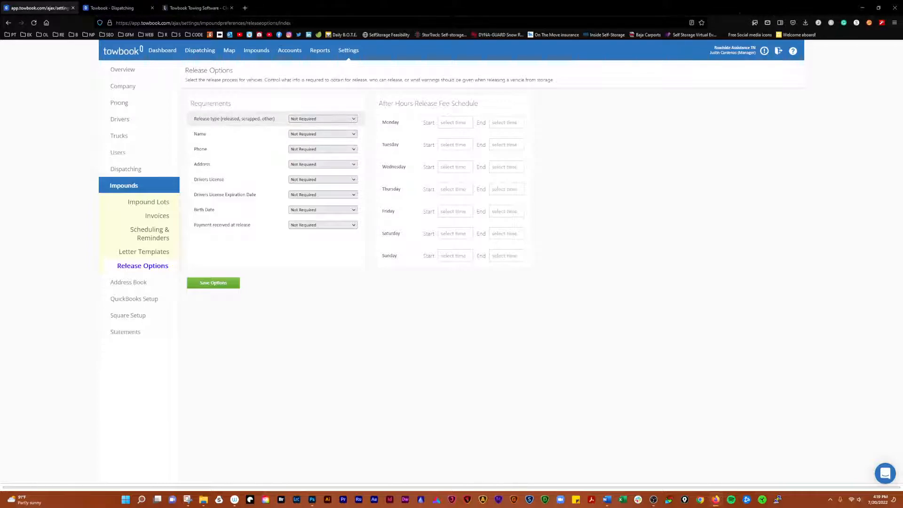
left_click(304, 120)
left_click(304, 127)
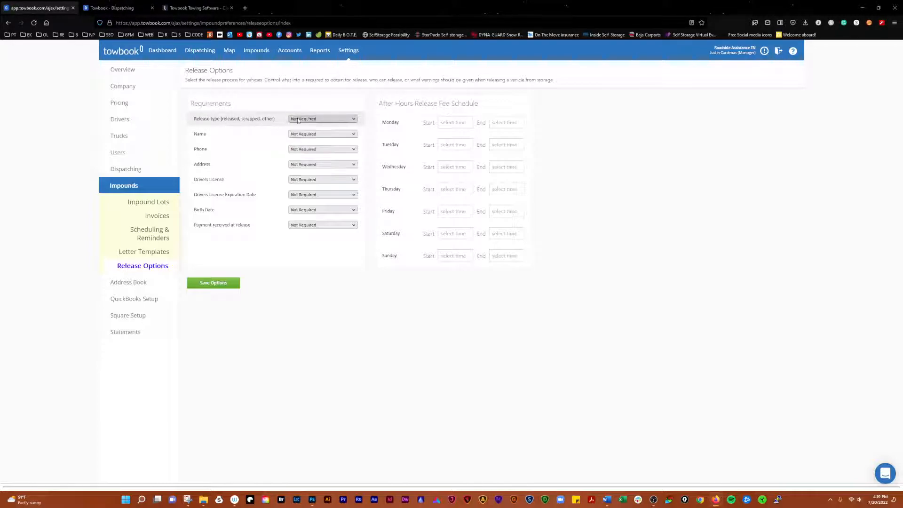
left_click(310, 135)
left_click(309, 137)
left_click(319, 121)
left_click(318, 127)
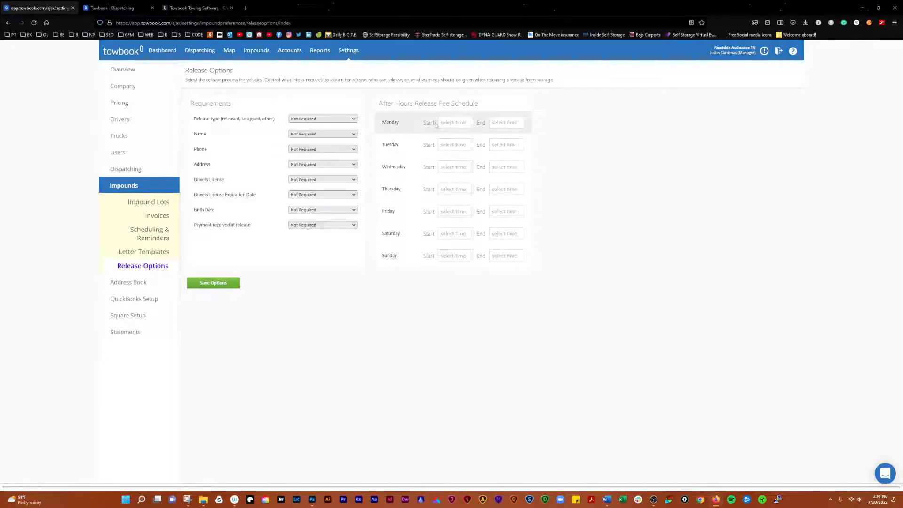
left_click(455, 122)
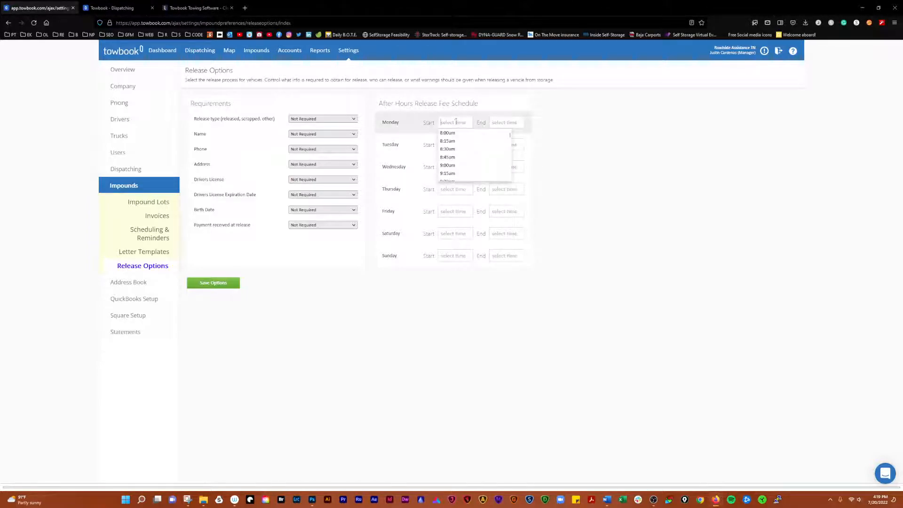
left_click(485, 103)
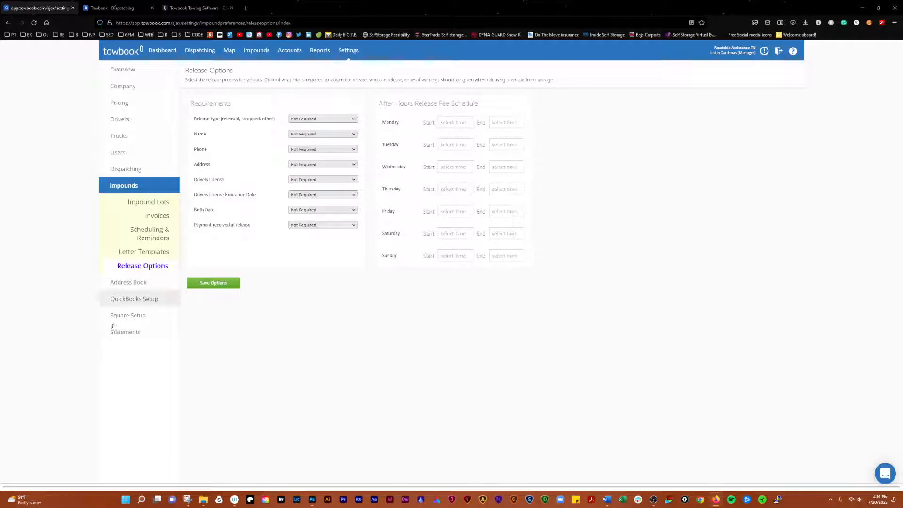
Open the Address Book settings and view the blank form for a new address entry.
left_click(142, 284)
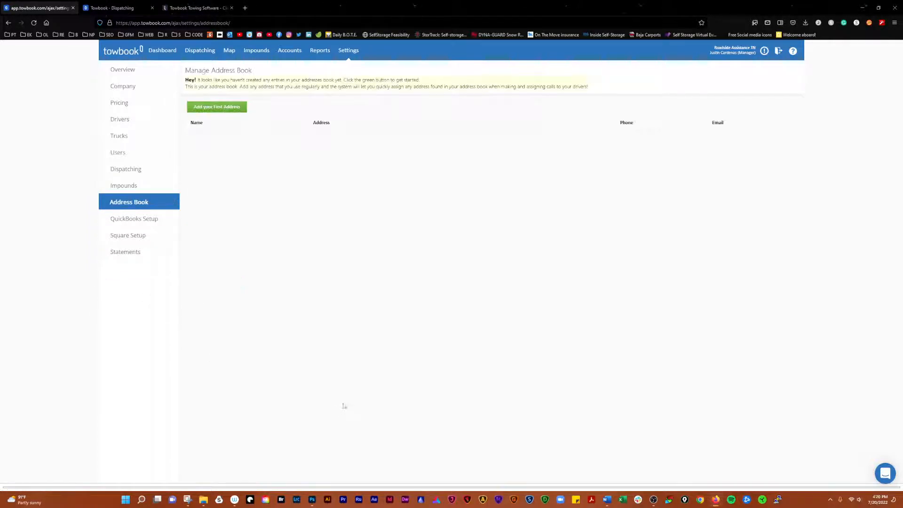
left_click(221, 107)
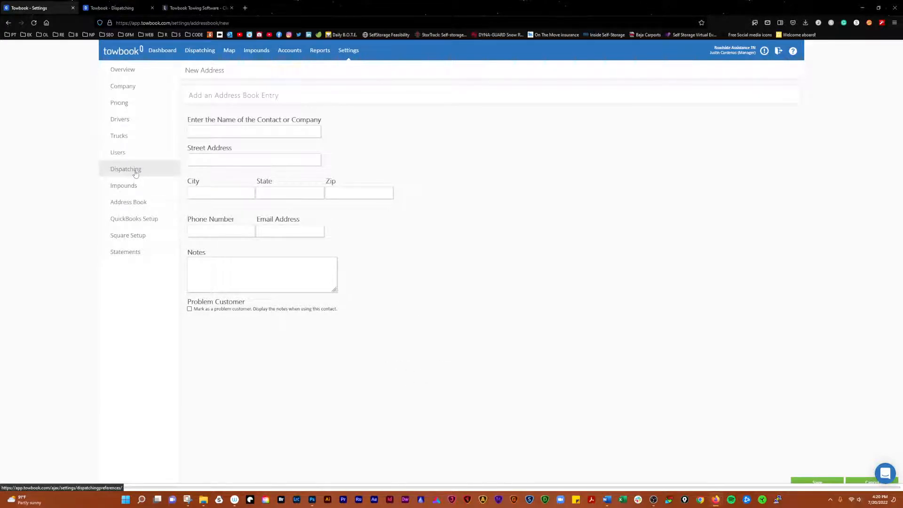
Leave the blank address form for the Address Book list and view the QuickBooks Setup page.
left_click(138, 204)
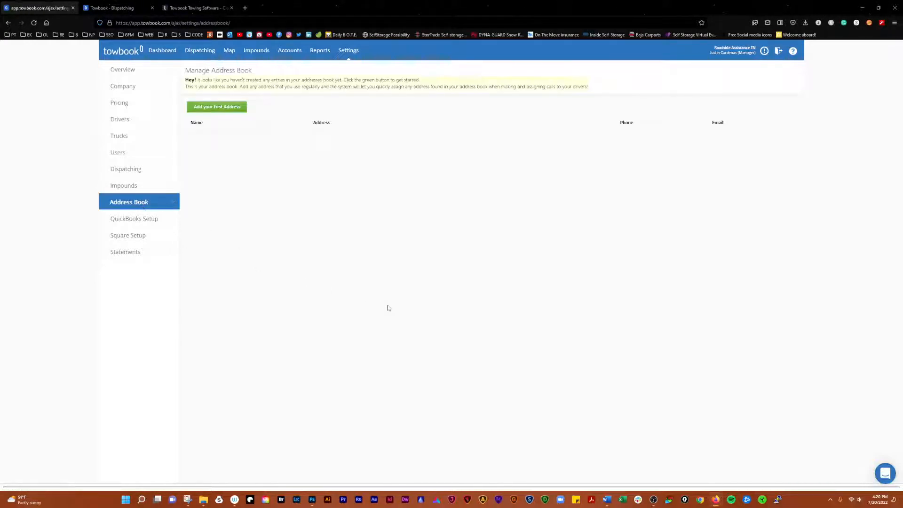
left_click(135, 220)
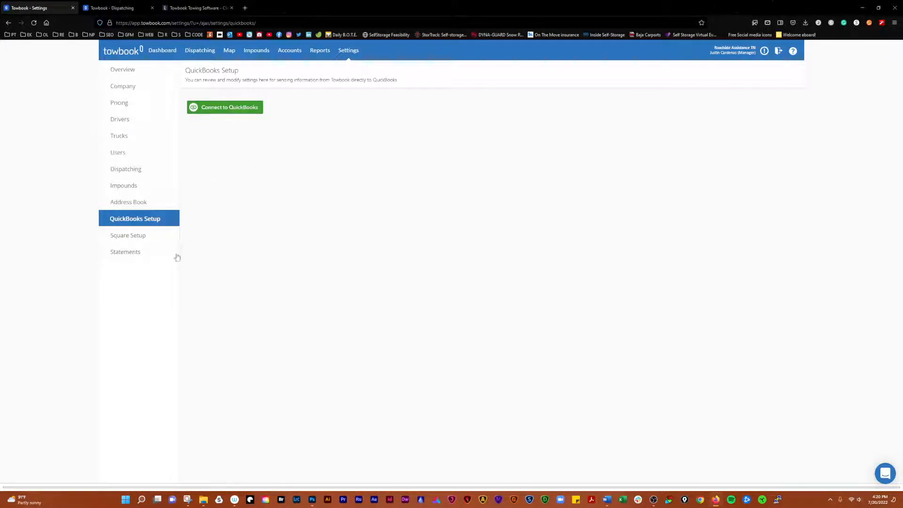
Review the Square Setup page, including its payments location choices, and view the Statements settings.
left_click(137, 238)
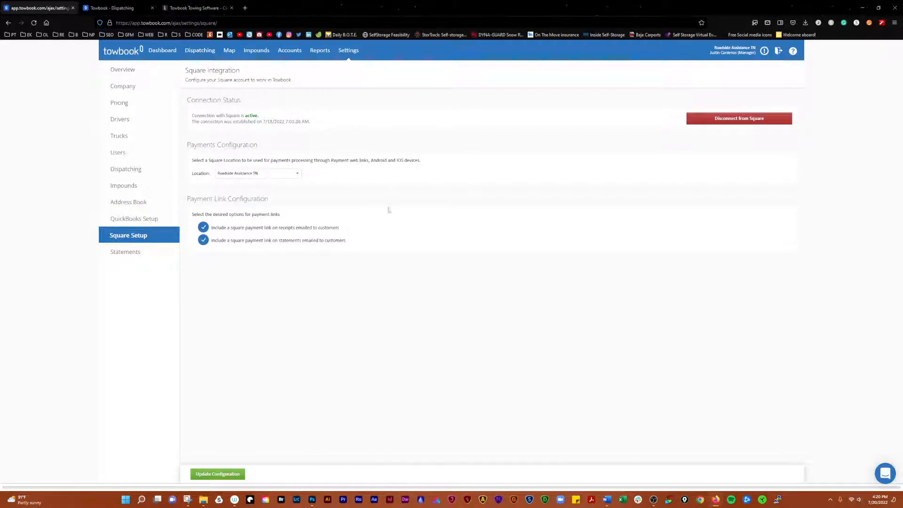
left_click(273, 178)
left_click(363, 183)
left_click(125, 252)
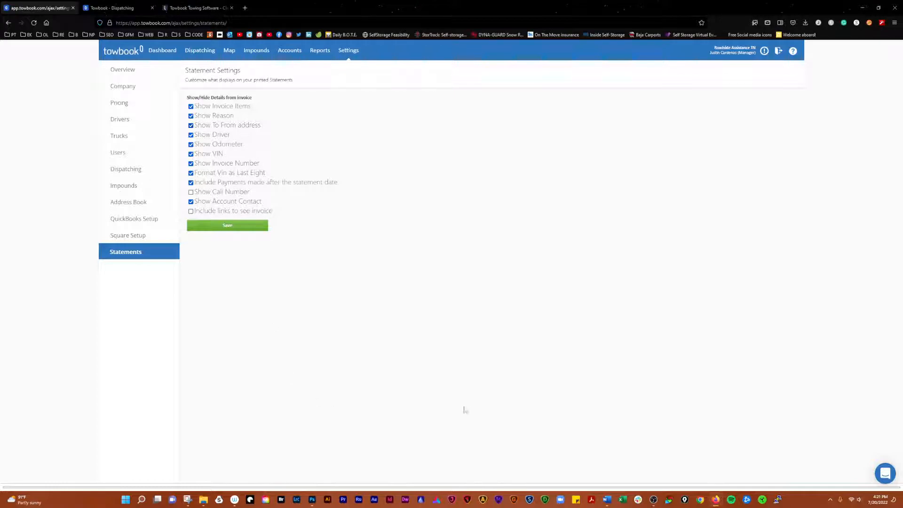
Go to the Dispatching page, view the blank form for creating a call, and cancel it.
left_click(198, 53)
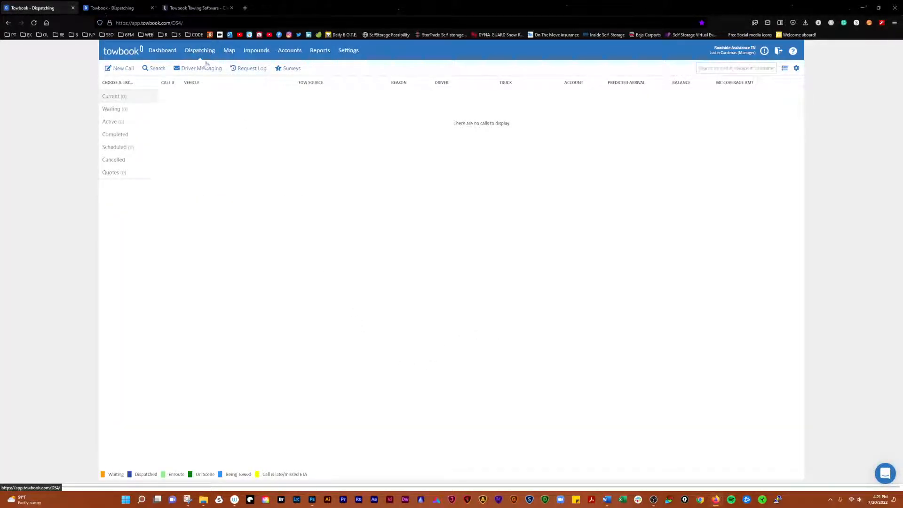
left_click(124, 70)
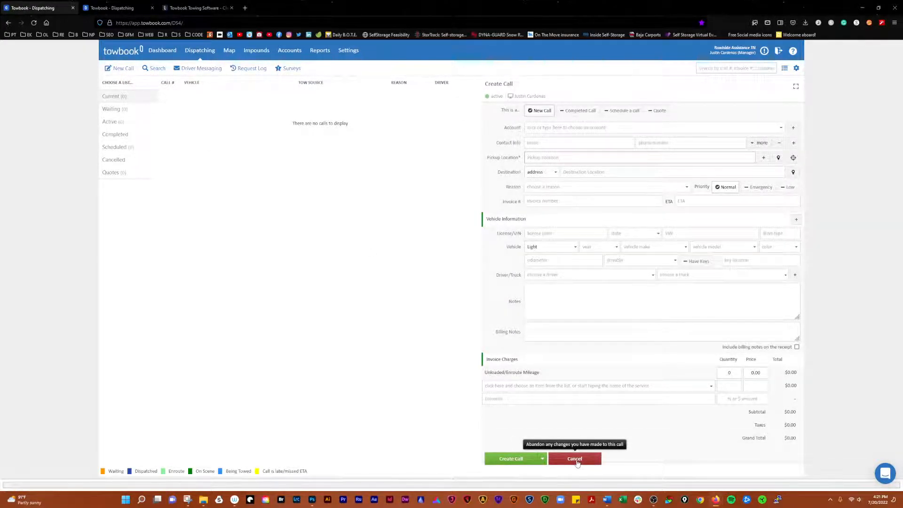
left_click(578, 462)
left_click(482, 278)
Open the dispatch call search, check the vehicle year choices, and set the vehicle make to BMW.
left_click(155, 68)
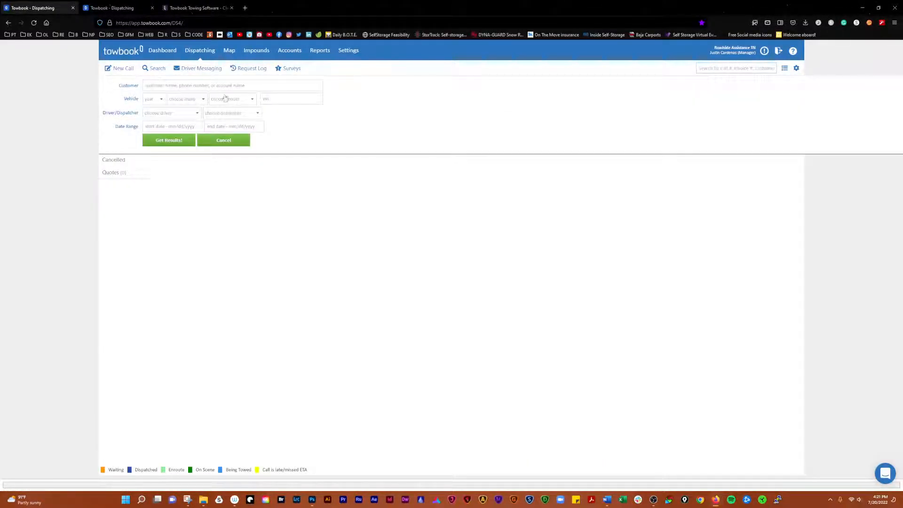
left_click(156, 99)
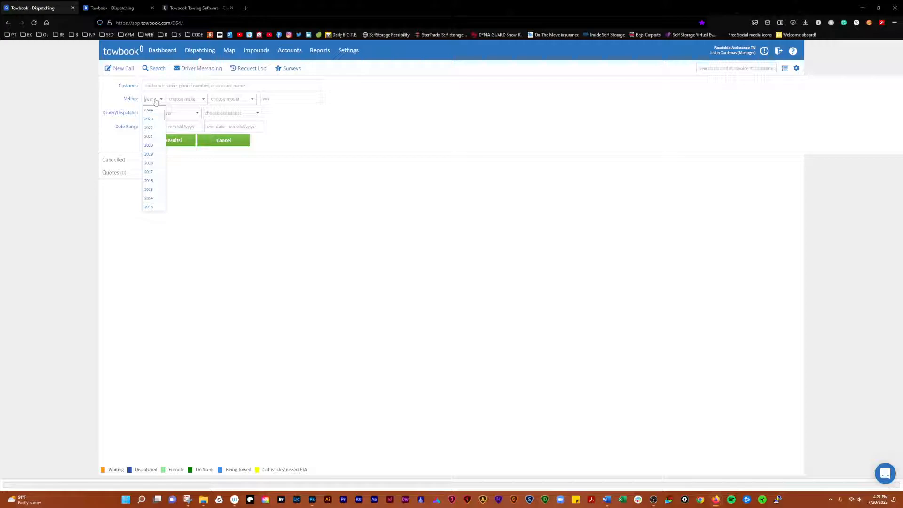
left_click(186, 99)
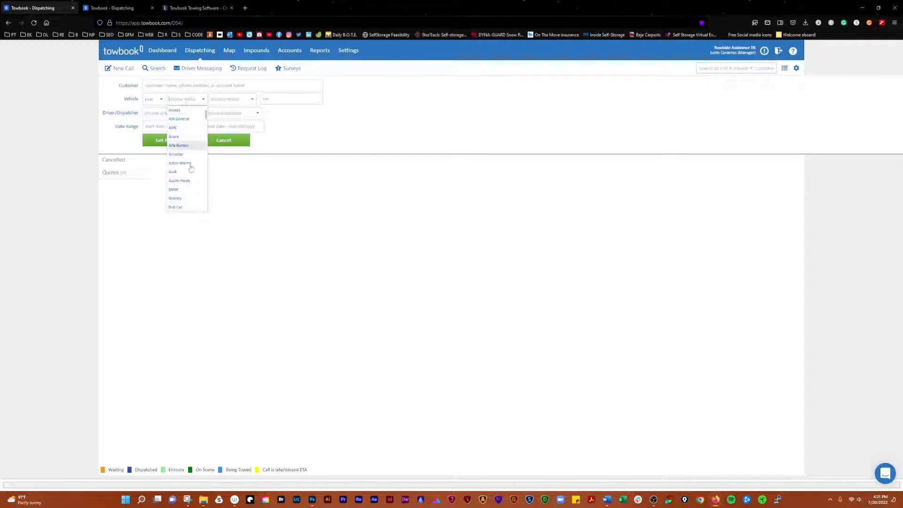
left_click(178, 189)
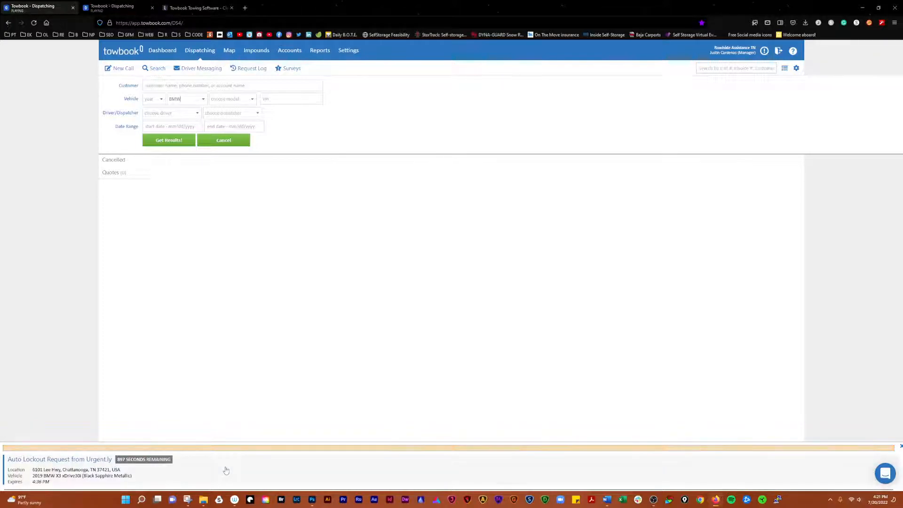
Accept the incoming Urgent.ly auto lockout offer for the 2019 BMW X3 with an ETA of 45.
left_click(225, 468)
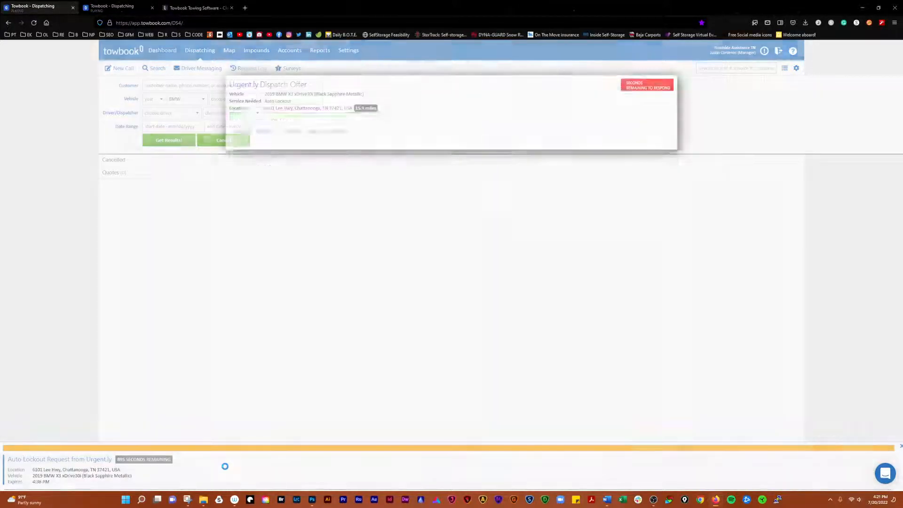
left_click(241, 183)
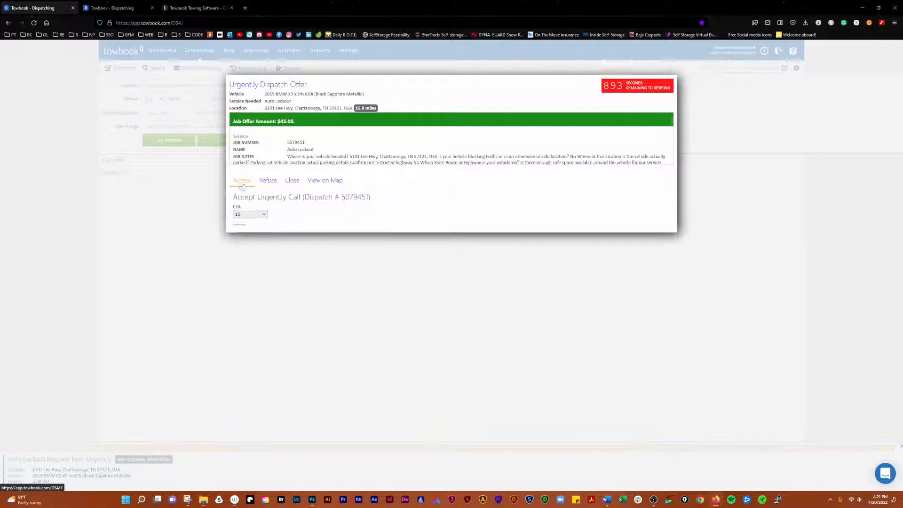
left_click(250, 214)
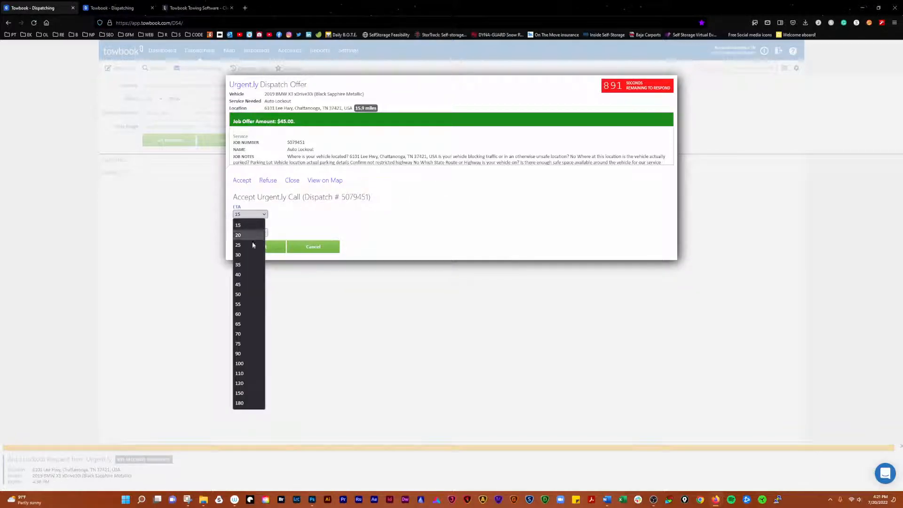
left_click(243, 285)
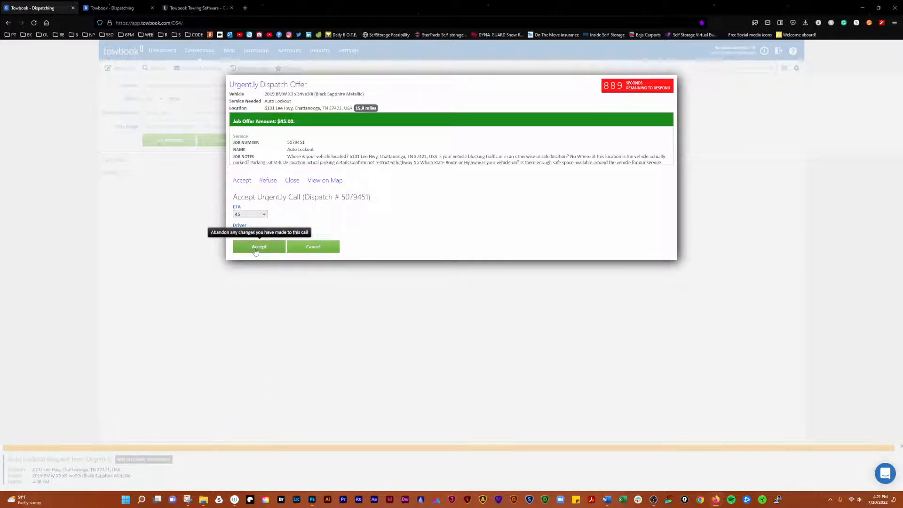
left_click(257, 247)
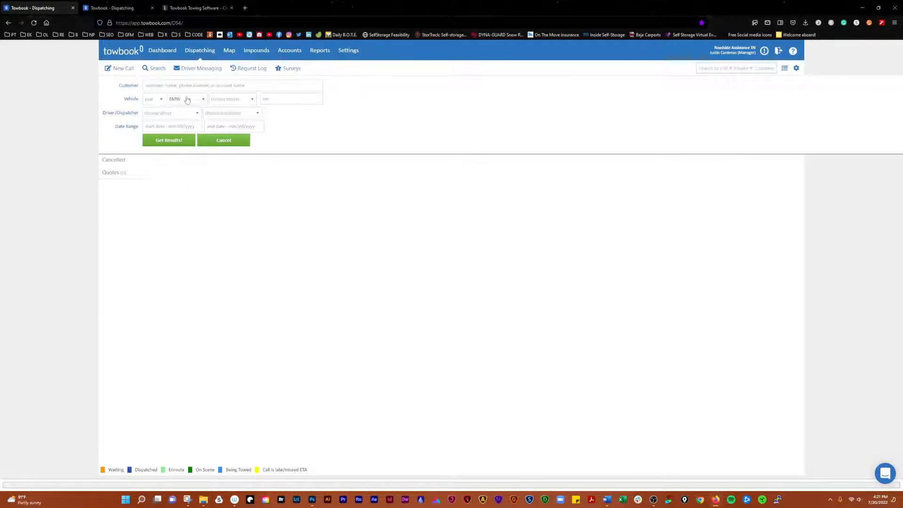
Search the dispatch calls for BMW vehicles.
left_click(175, 141)
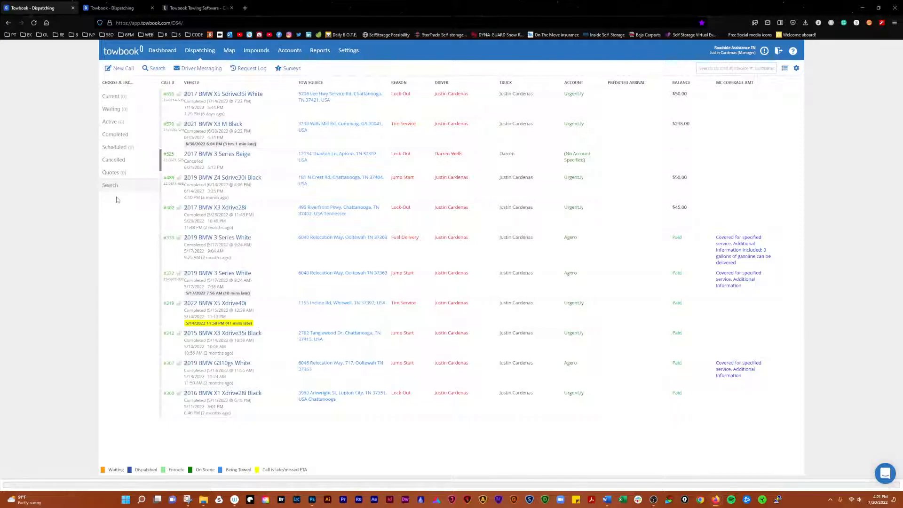
View the driver messaging form, including its driver choices and message field, and cancel it without sending.
left_click(196, 69)
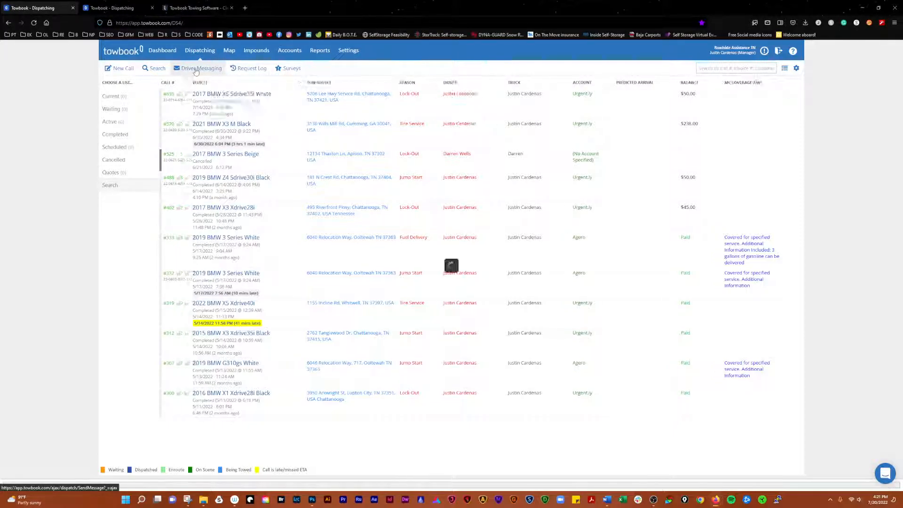
left_click(384, 218)
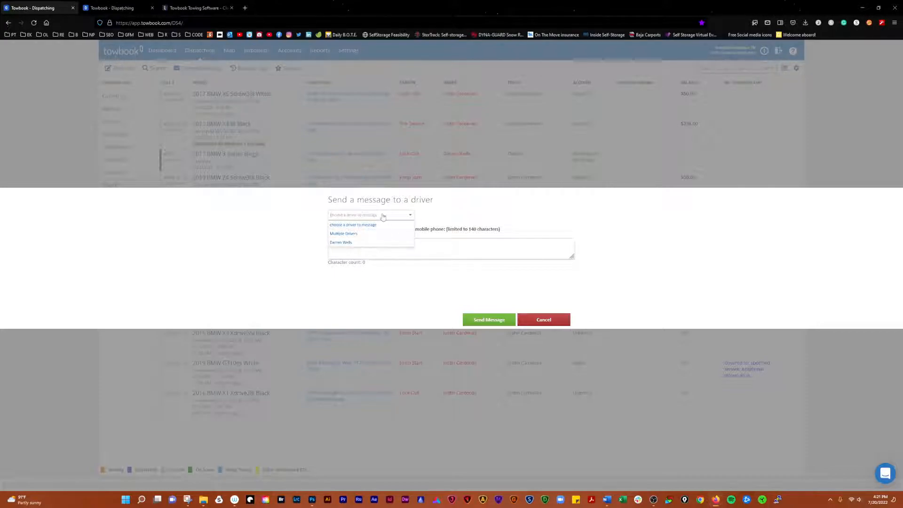
left_click(457, 245)
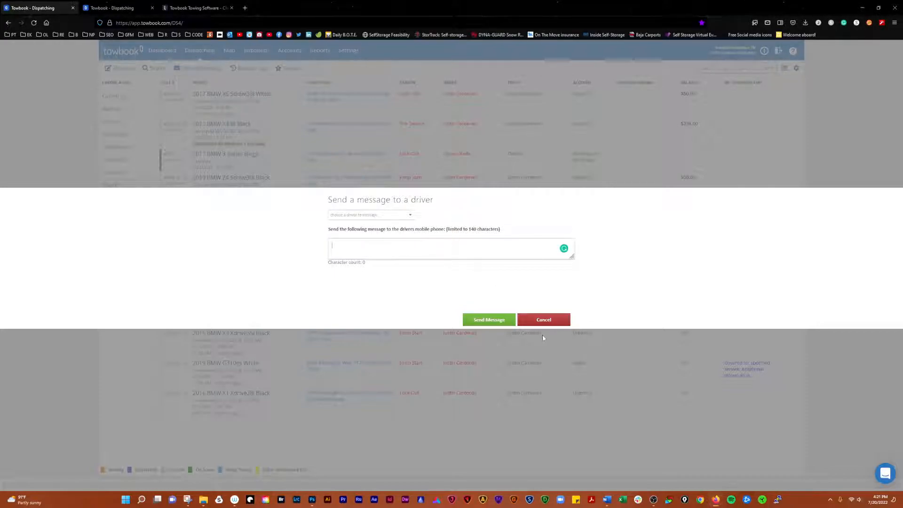
left_click(543, 319)
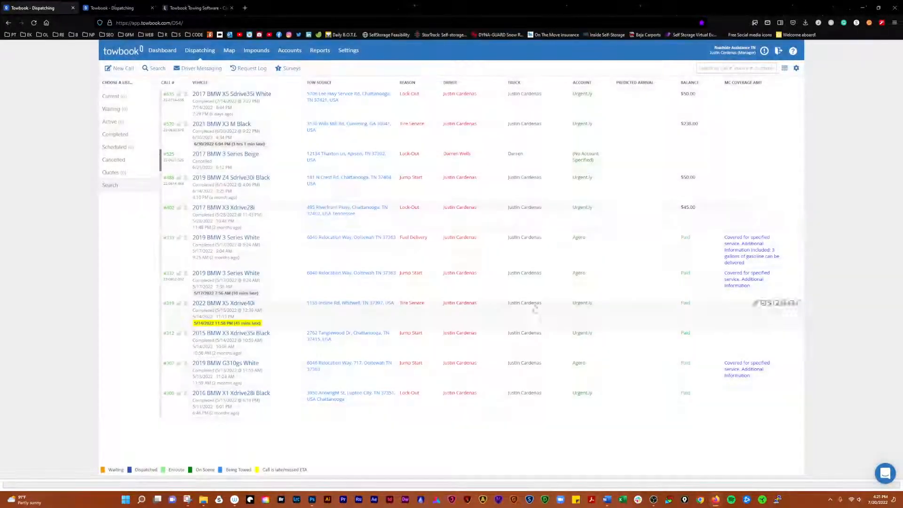
Open the Request Log and review its Other Requests and Digital Connections lists.
left_click(256, 71)
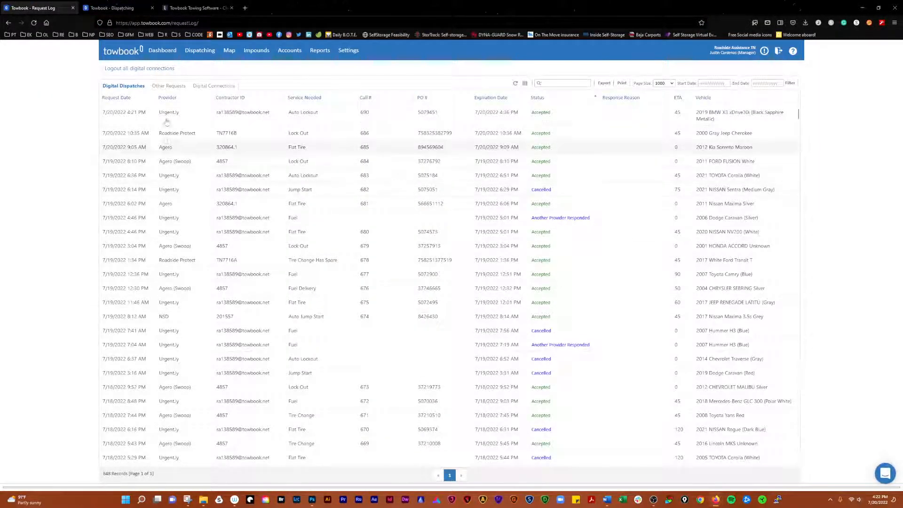
left_click(168, 87)
left_click(208, 87)
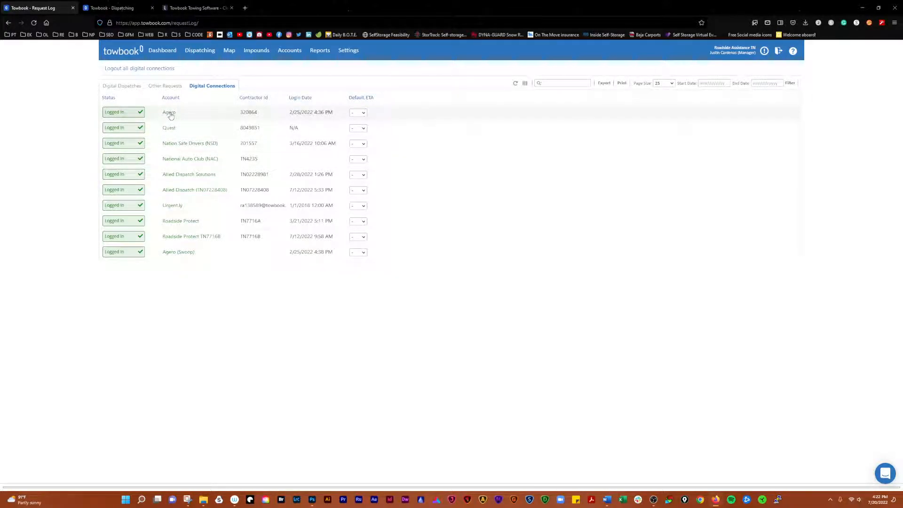
left_click(168, 86)
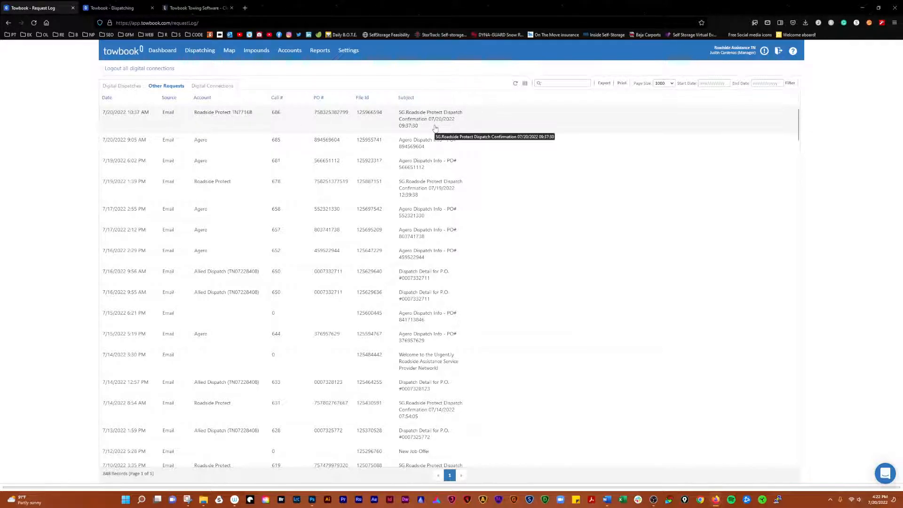
Examine the Digital Dispatches history, looking through older requests and comparing it with the Other Requests list.
left_click(129, 88)
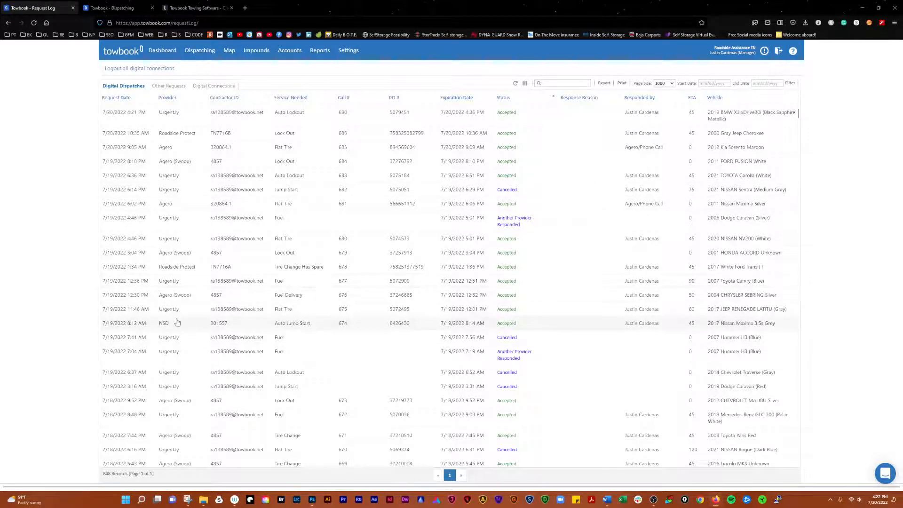
scroll(190, 264, "down", 3)
scroll(192, 240, "down", 7)
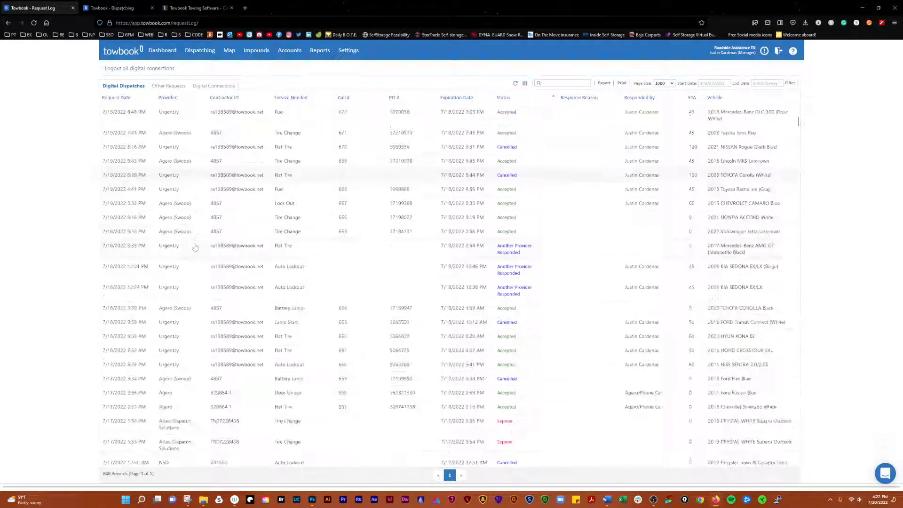
scroll(251, 288, "up", 10)
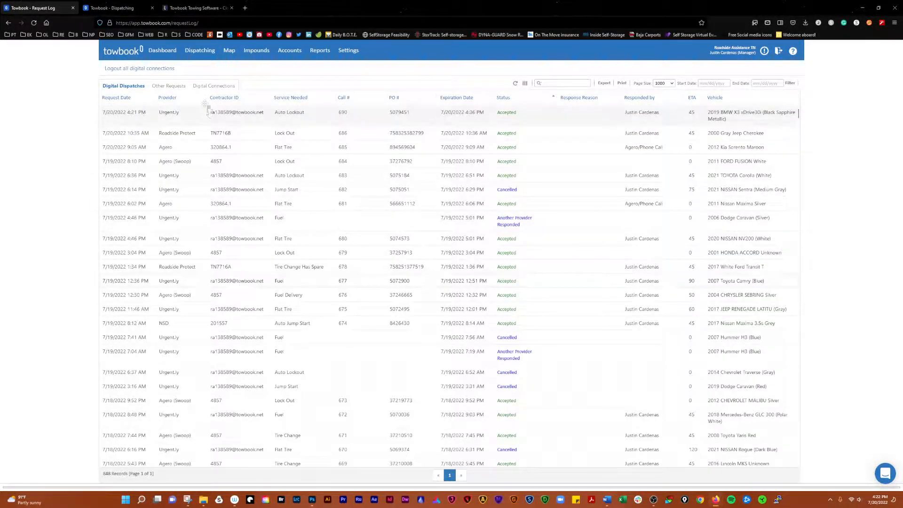
left_click(168, 87)
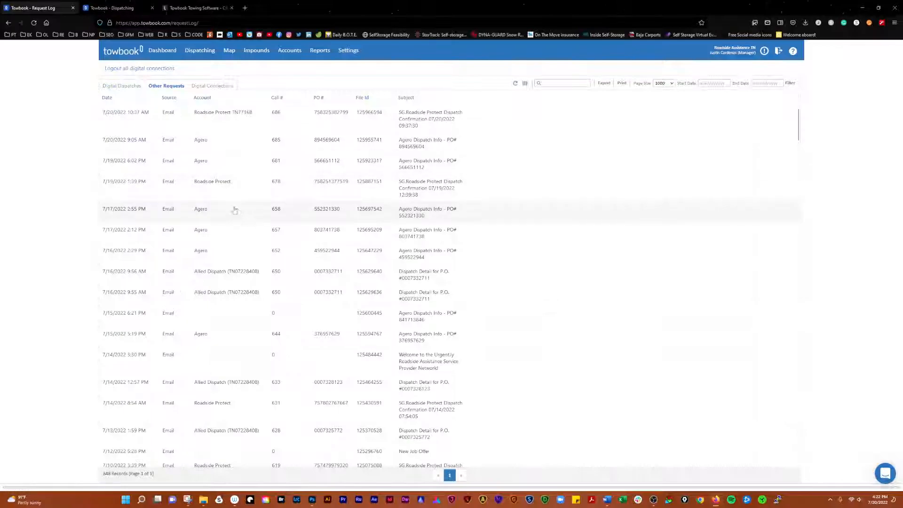
left_click(123, 86)
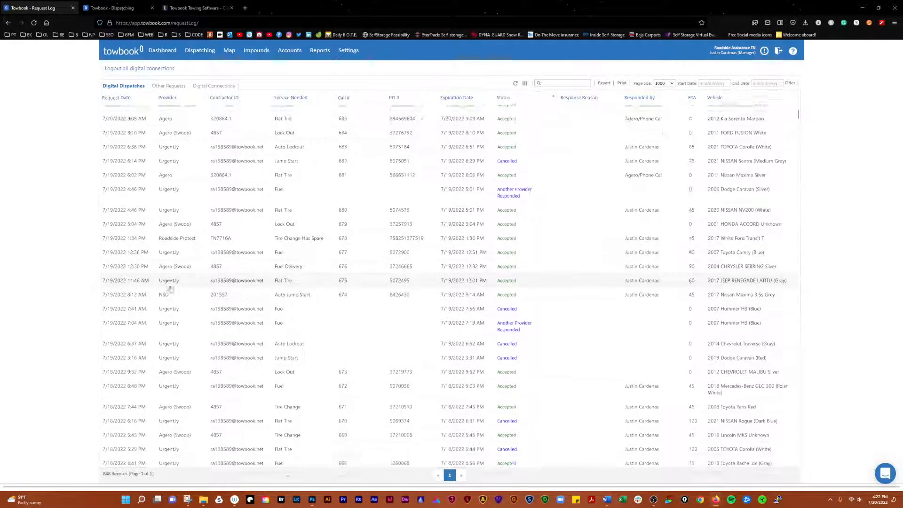
Return to the current dispatch calls and update the status of the 2019 BMW X3 call to En route.
left_click(200, 52)
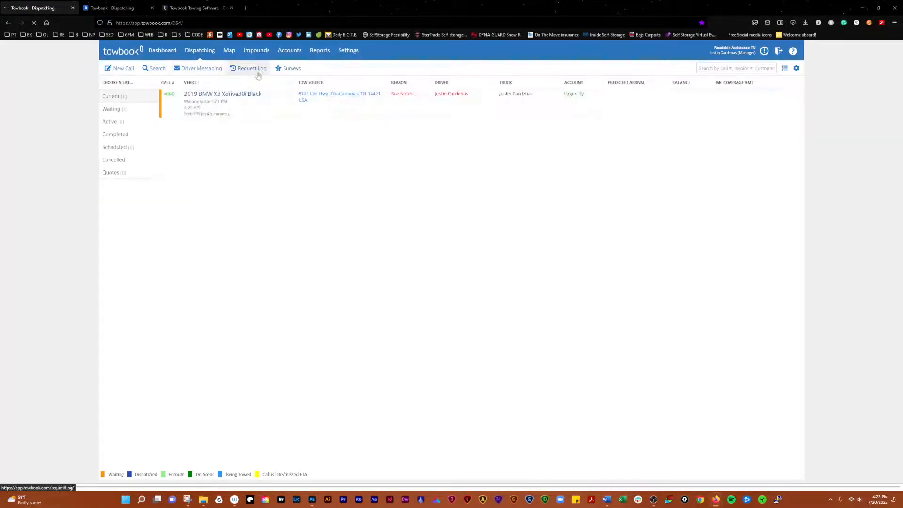
left_click(252, 115)
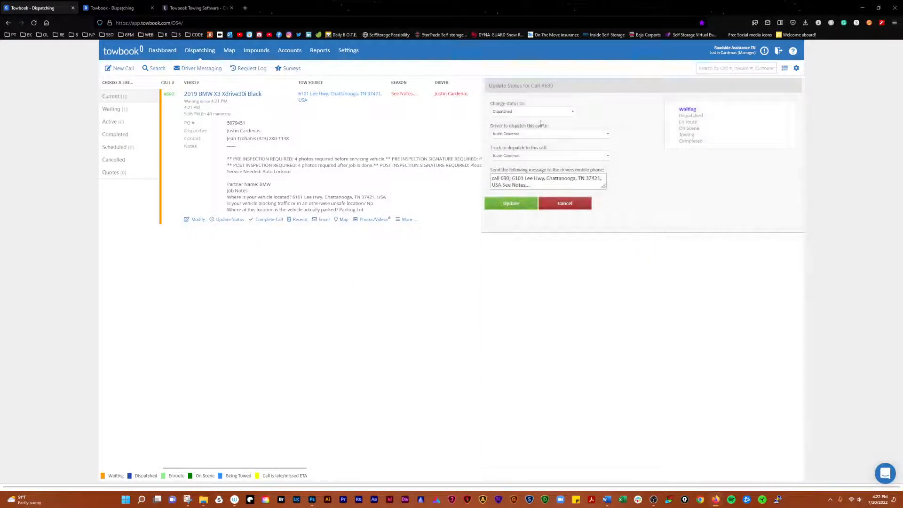
left_click(541, 113)
left_click(501, 144)
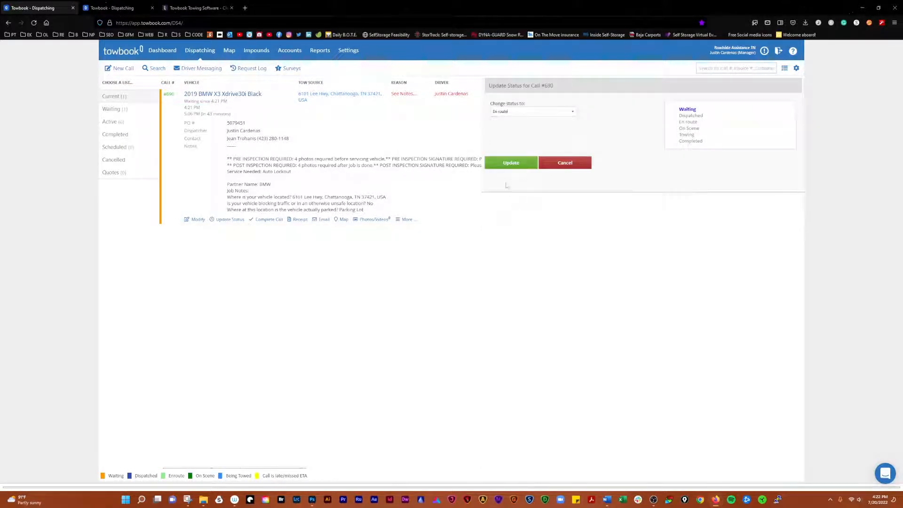
left_click(508, 165)
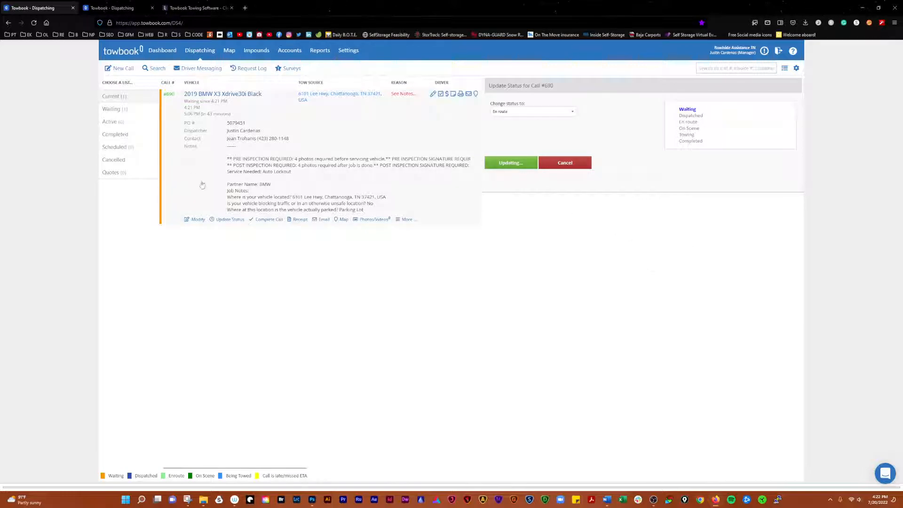
Reopen the Request Log and examine the status of older digital dispatches, such as the expired and cancelled ones.
left_click(251, 69)
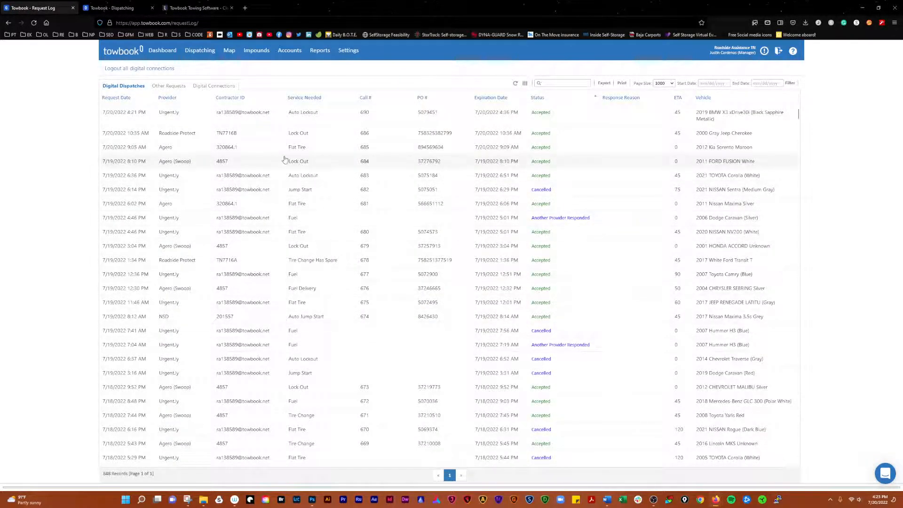
scroll(580, 188, "down", 10)
scroll(564, 232, "down", 2)
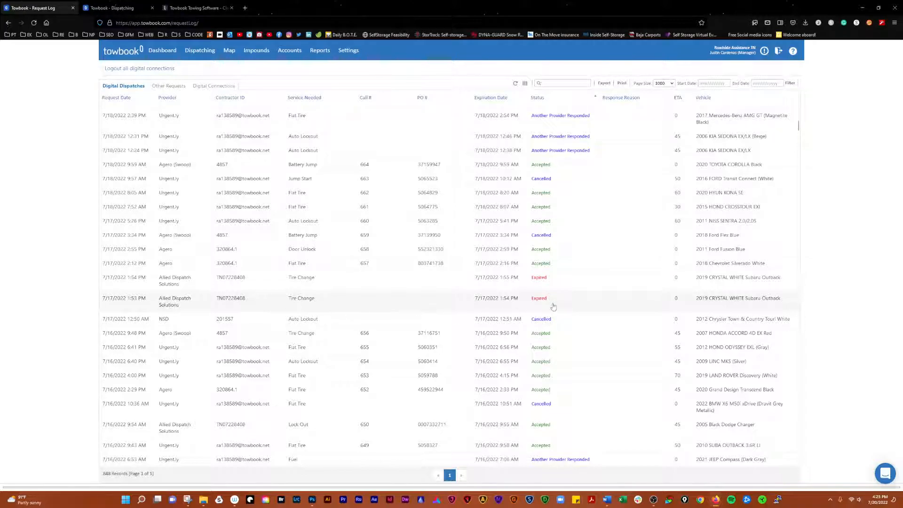
scroll(582, 301, "down", 2)
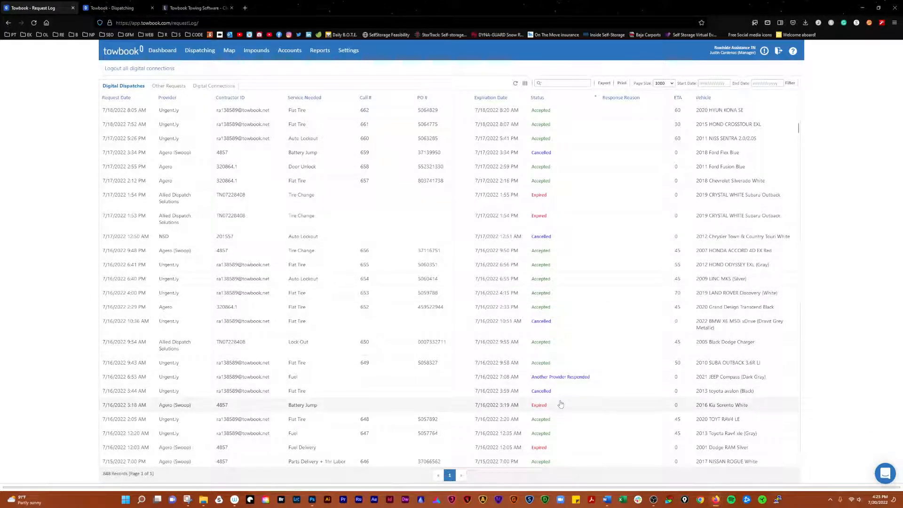
Examine the digital dispatches from mid-July 2022, looking for requests marked Another Provider Responded among the accepted, cancelled and expired ones.
scroll(561, 404, "up", 10)
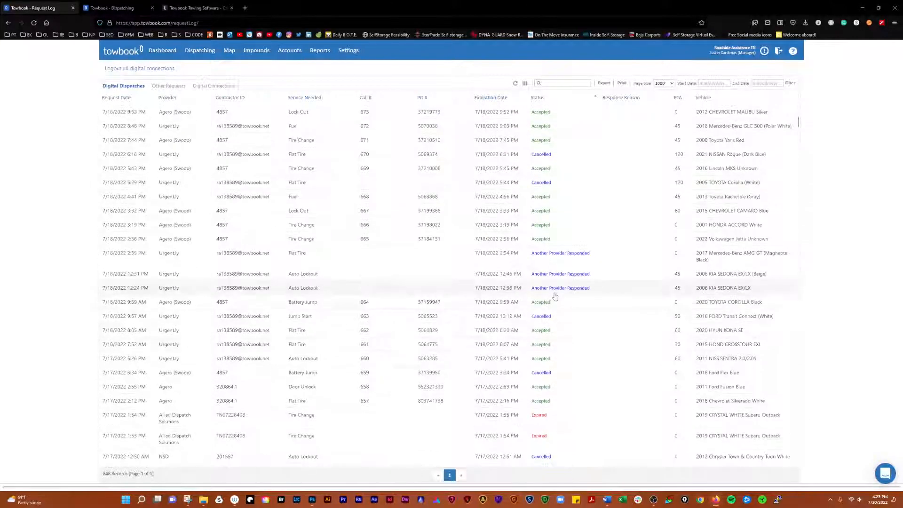
scroll(578, 243, "down", 2)
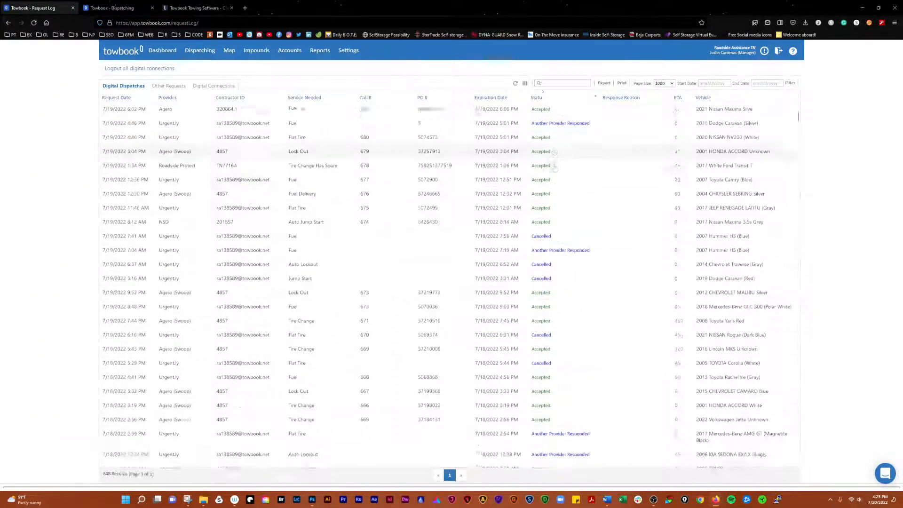
scroll(578, 243, "up", 4)
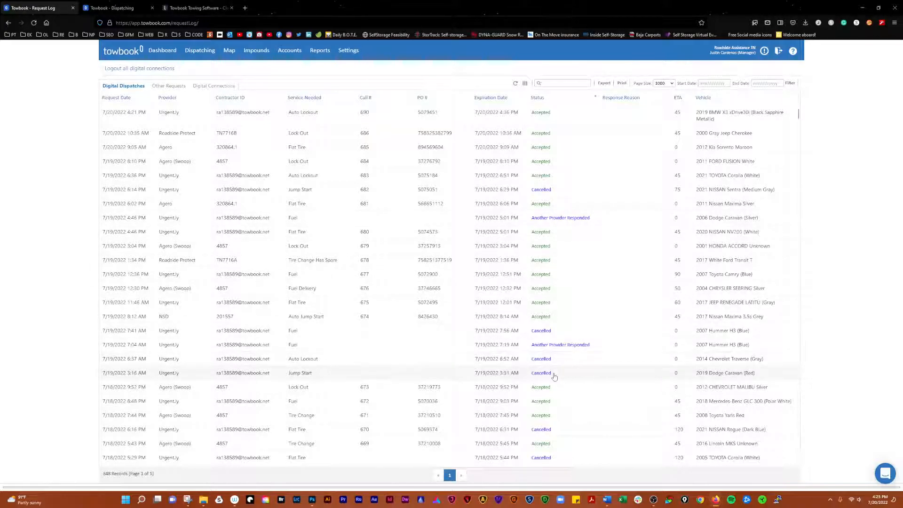
scroll(555, 371, "down", 5)
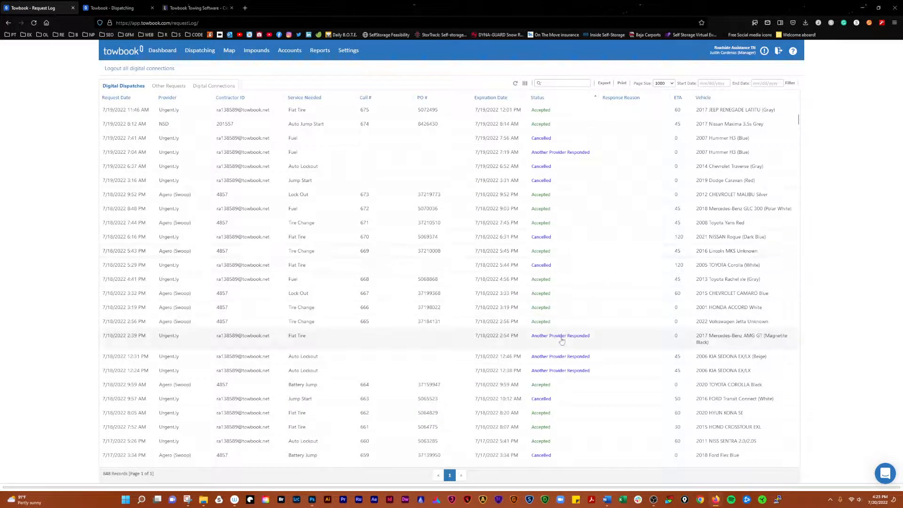
scroll(558, 369, "down", 4)
scroll(565, 244, "down", 7)
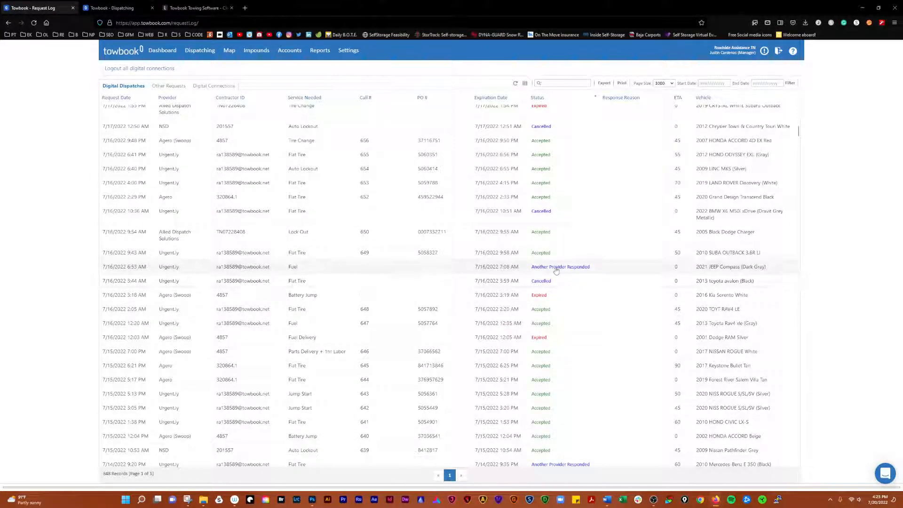
scroll(557, 267, "up", 15)
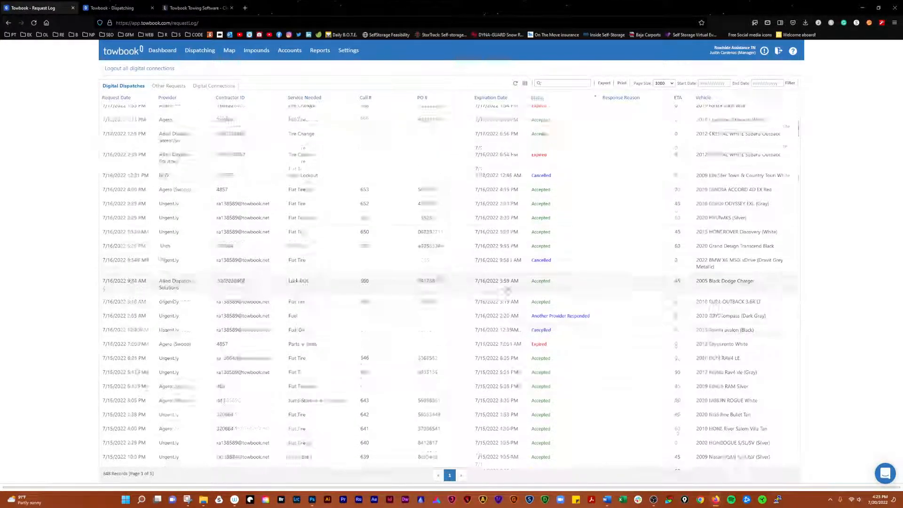